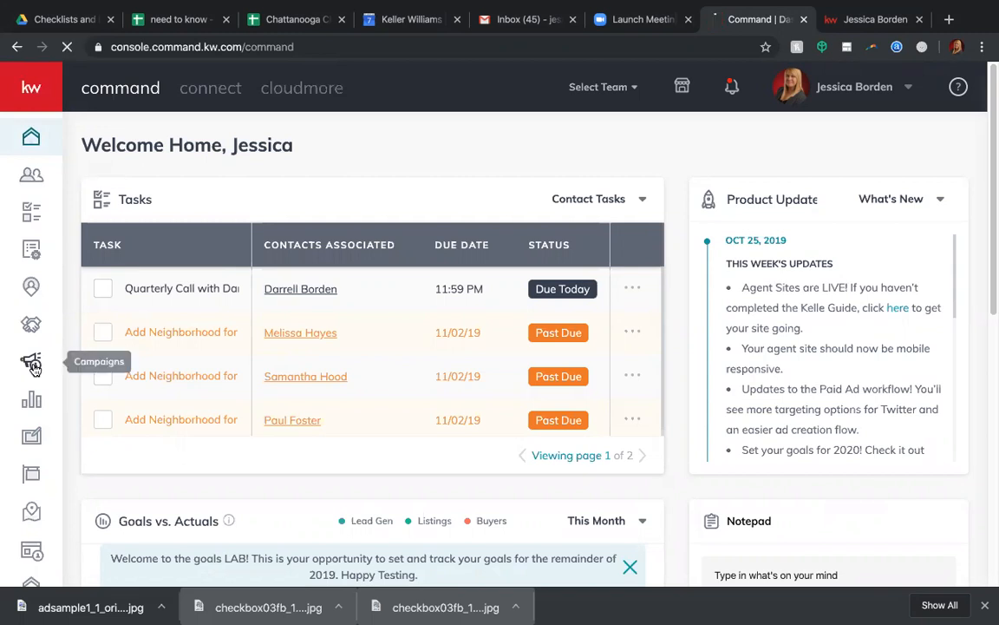
Go to the paid campaigns overview and check the actions available for the Ooltewah 150-350k draft.
click(35, 368)
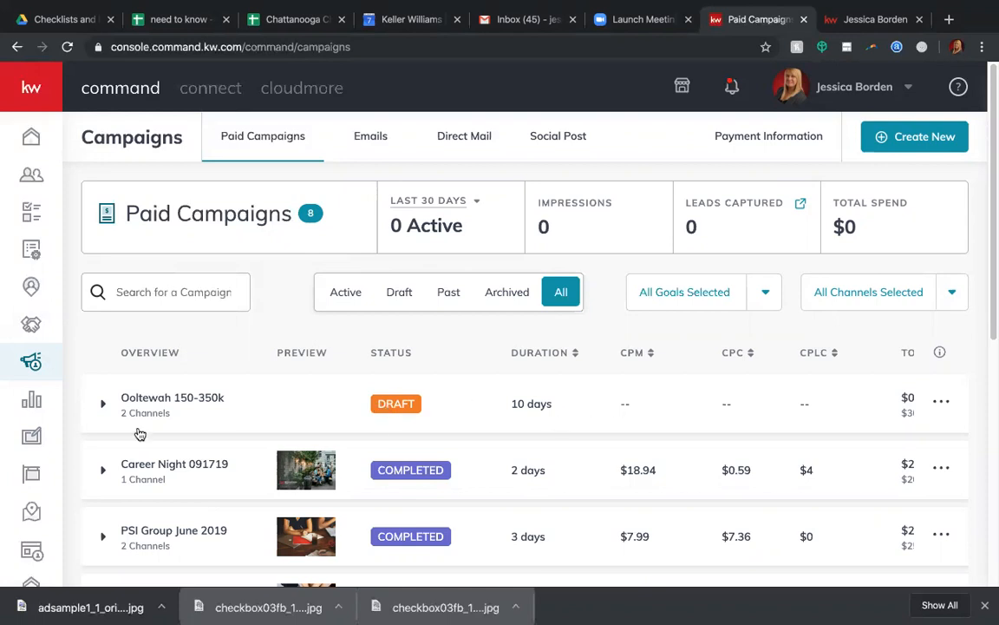
click(942, 403)
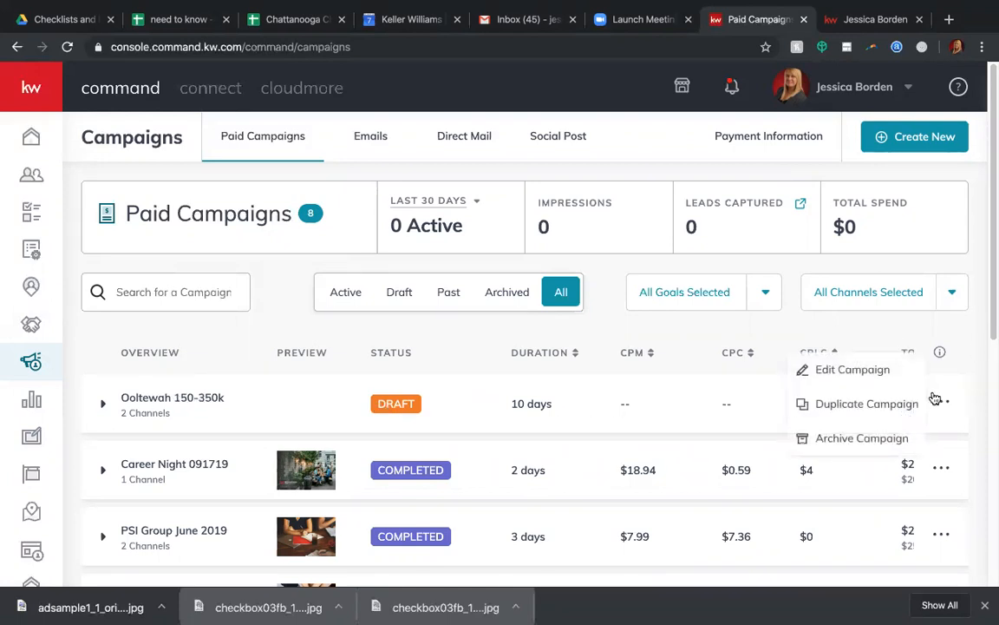
click(979, 402)
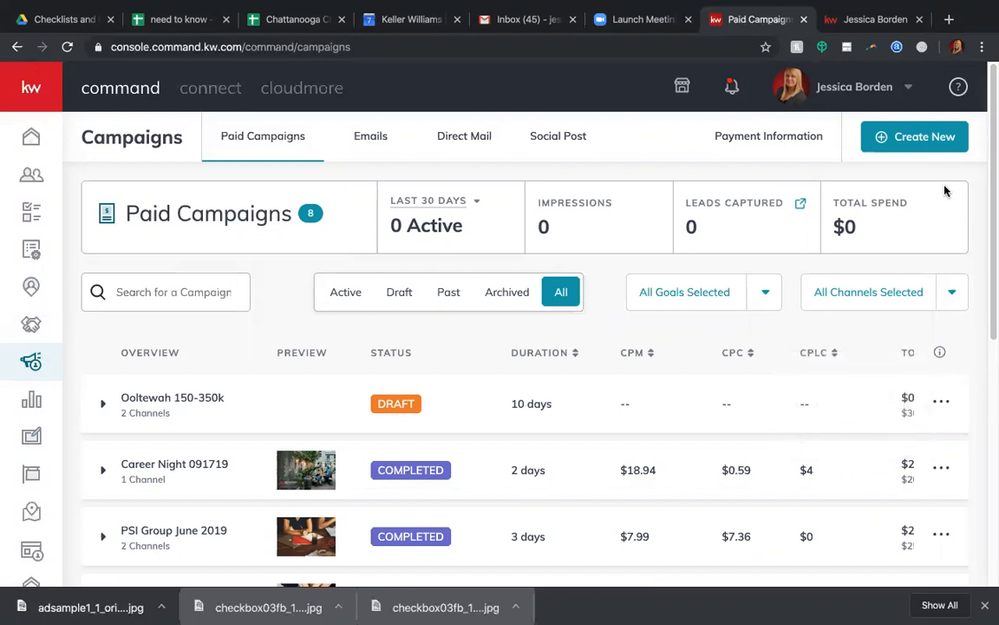
click(911, 139)
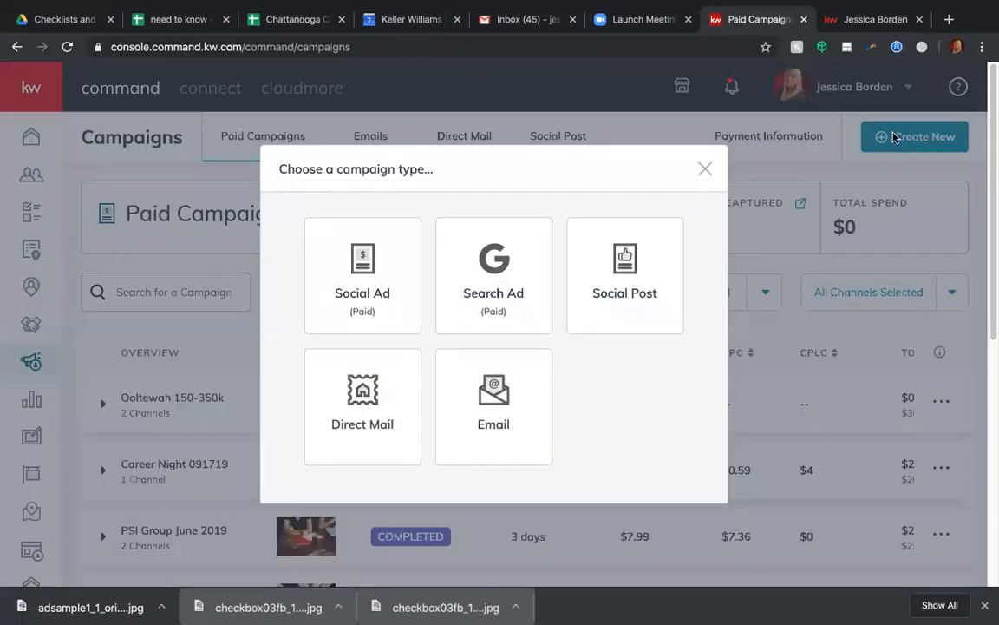
click(356, 311)
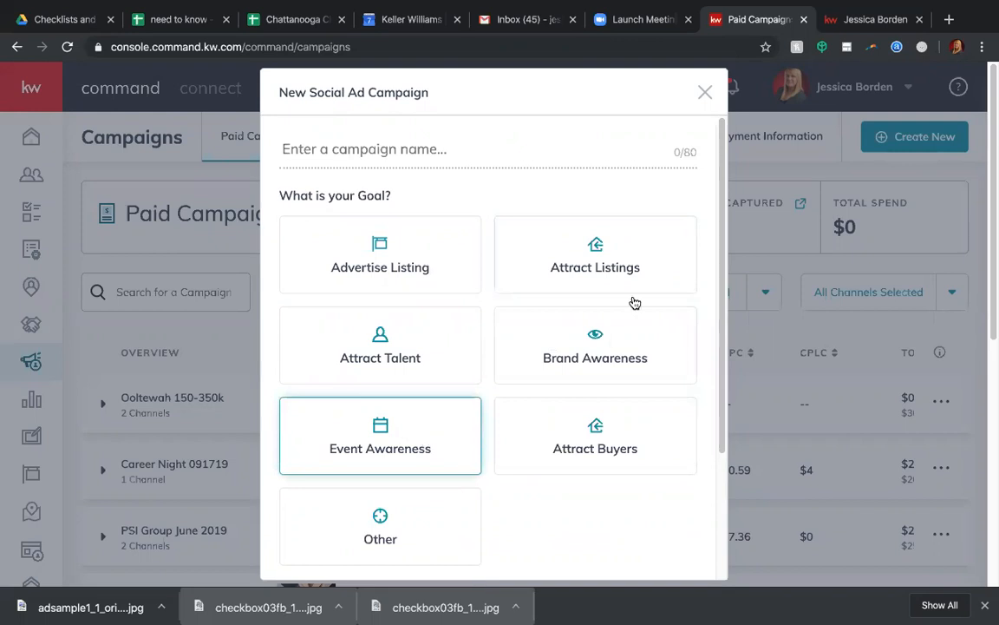
scroll(551, 388, down, 2)
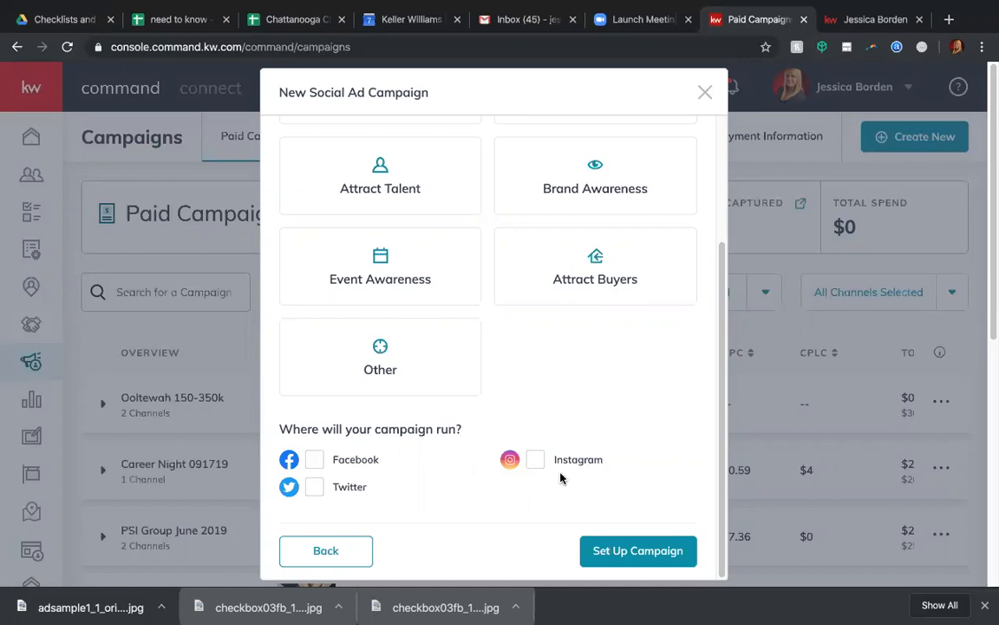
click(334, 549)
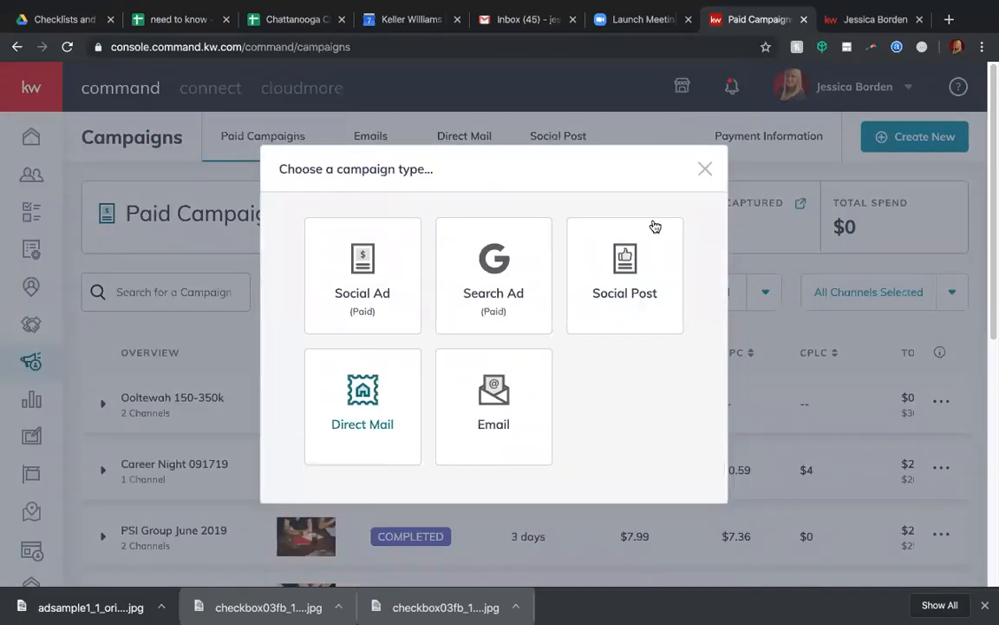
click(704, 168)
Open the Ooltewah 150-350k draft campaign for editing and save its name with the Attract Buyers goal.
click(943, 403)
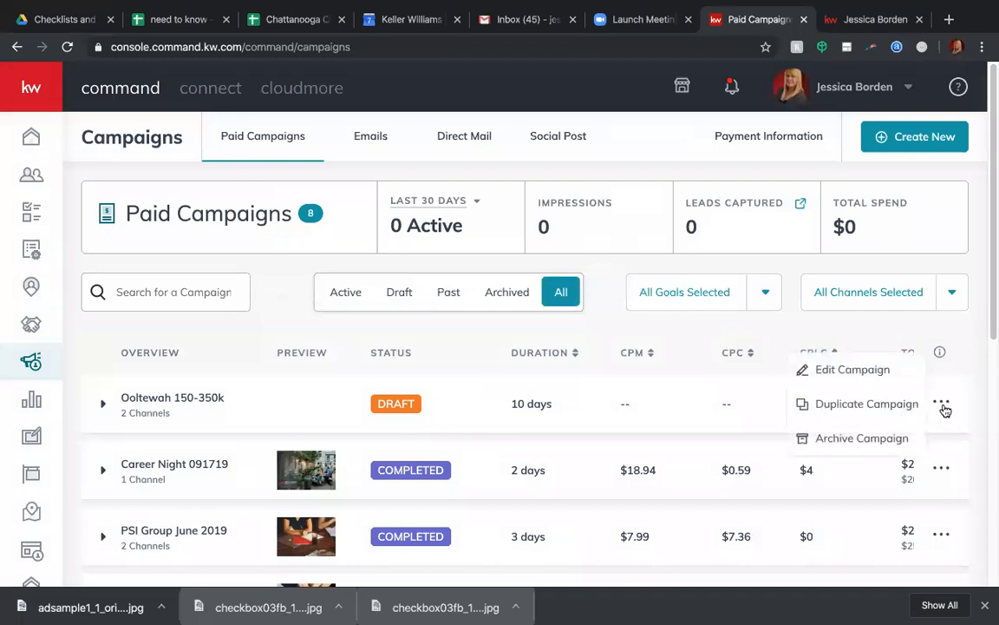
click(855, 371)
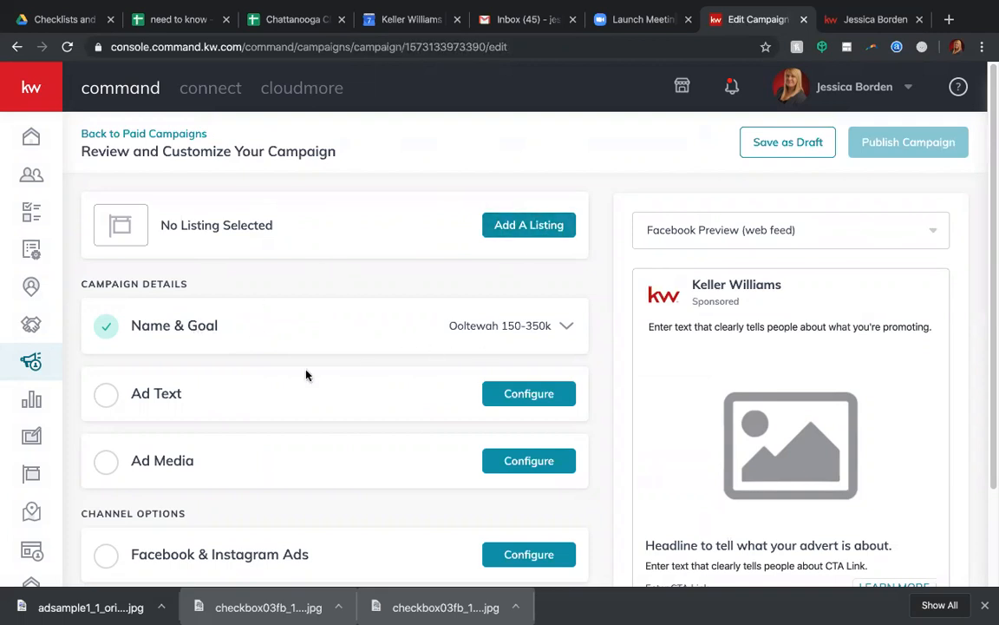
click(424, 324)
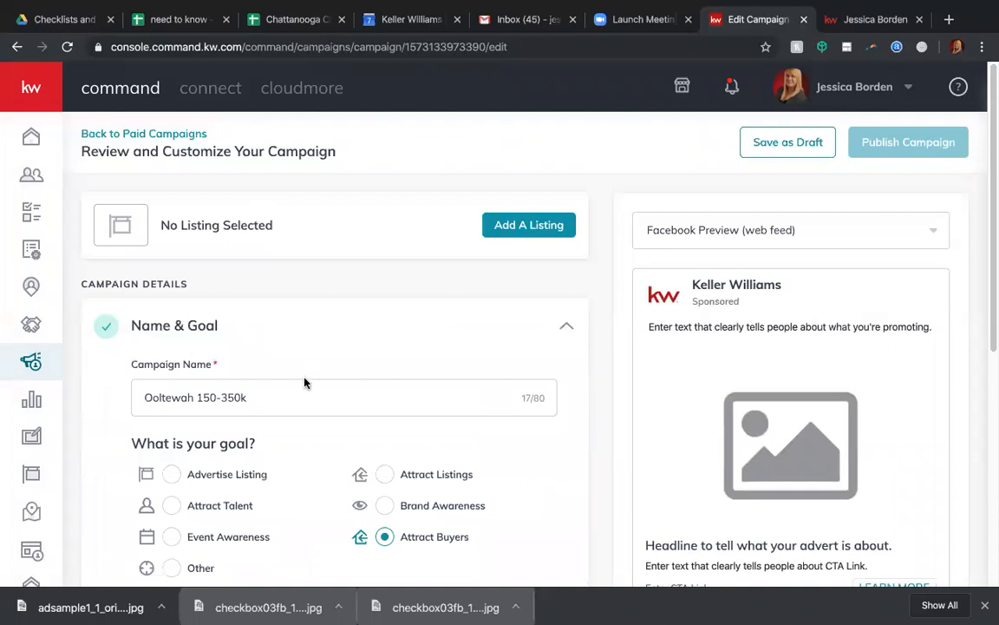
scroll(309, 390, down, 1)
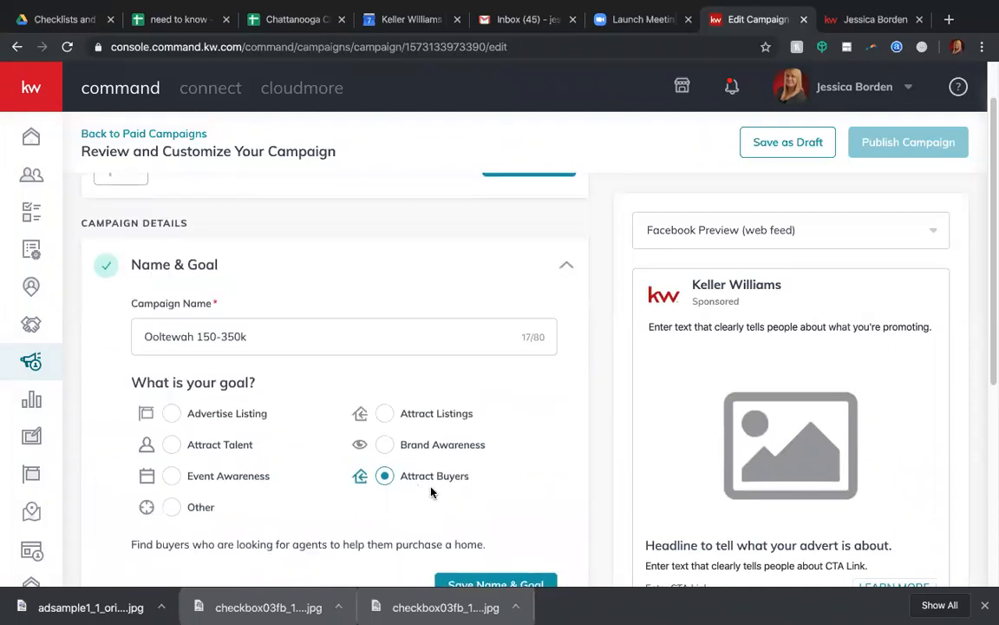
scroll(431, 491, down, 2)
click(453, 476)
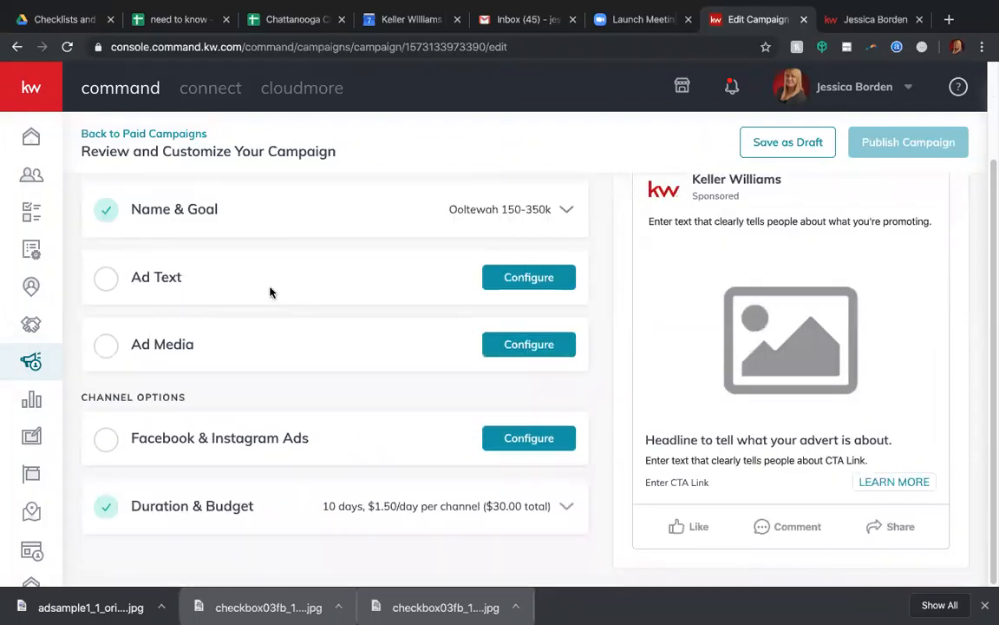
Set the ad's main copy to "Looking for your dream home in Ooltewah? The search is over. View all homes for sale in Ooltewah right here!".
click(297, 281)
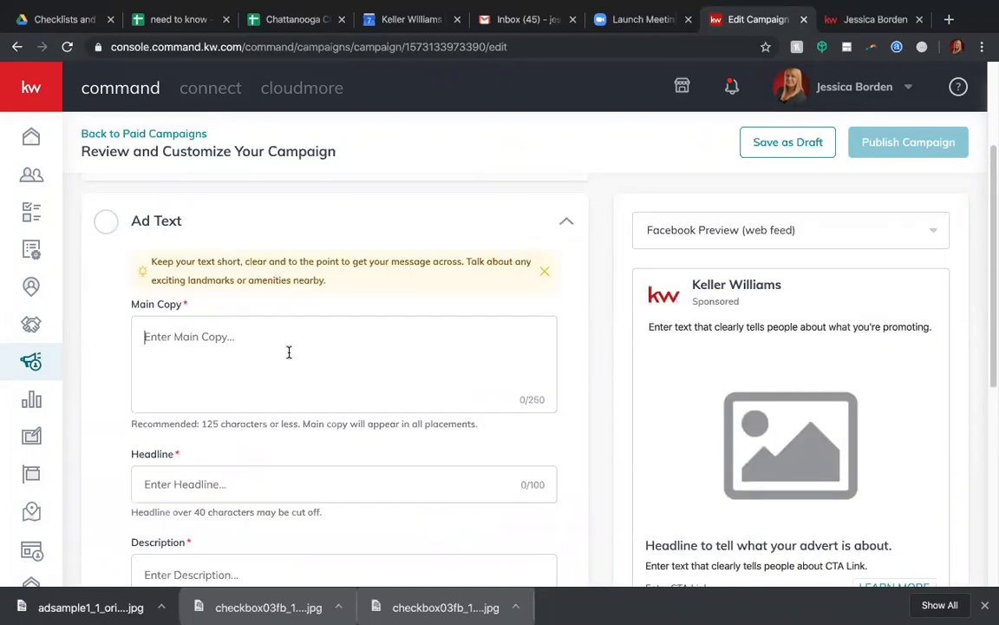
text(Looking for )
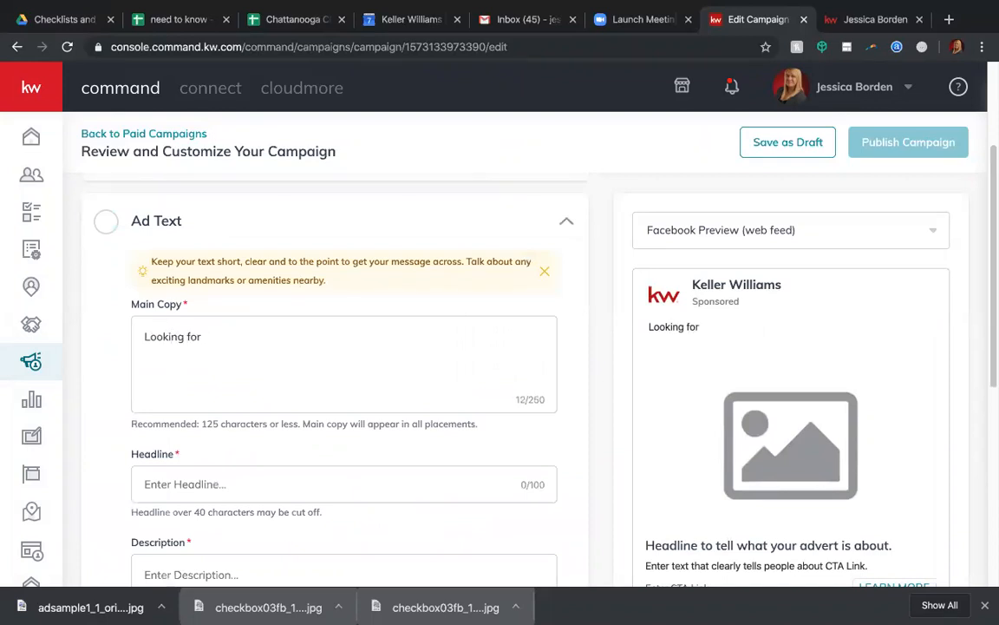
text(your dream)
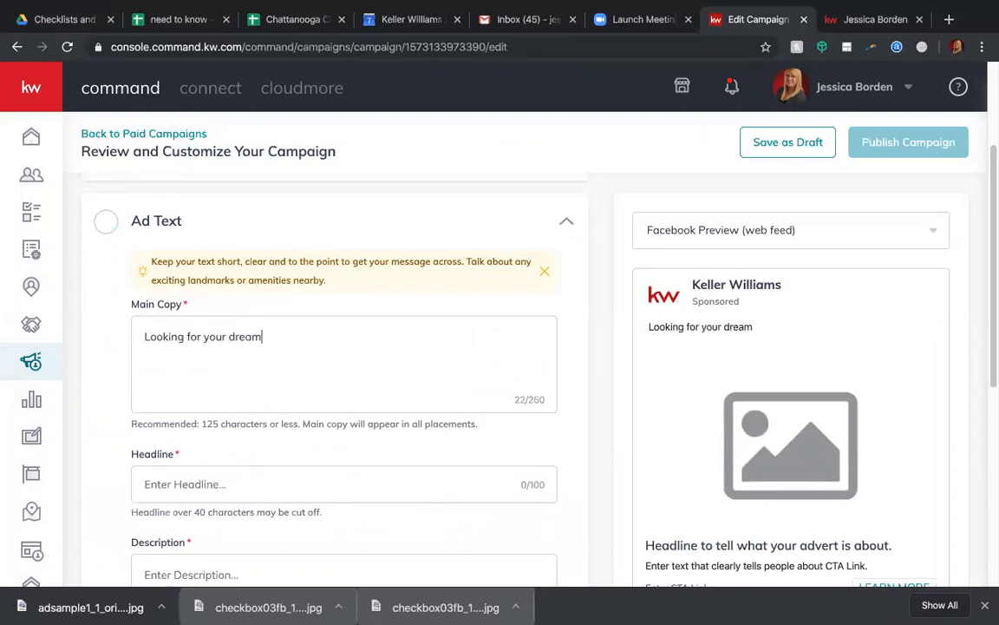
text( home in Oolte)
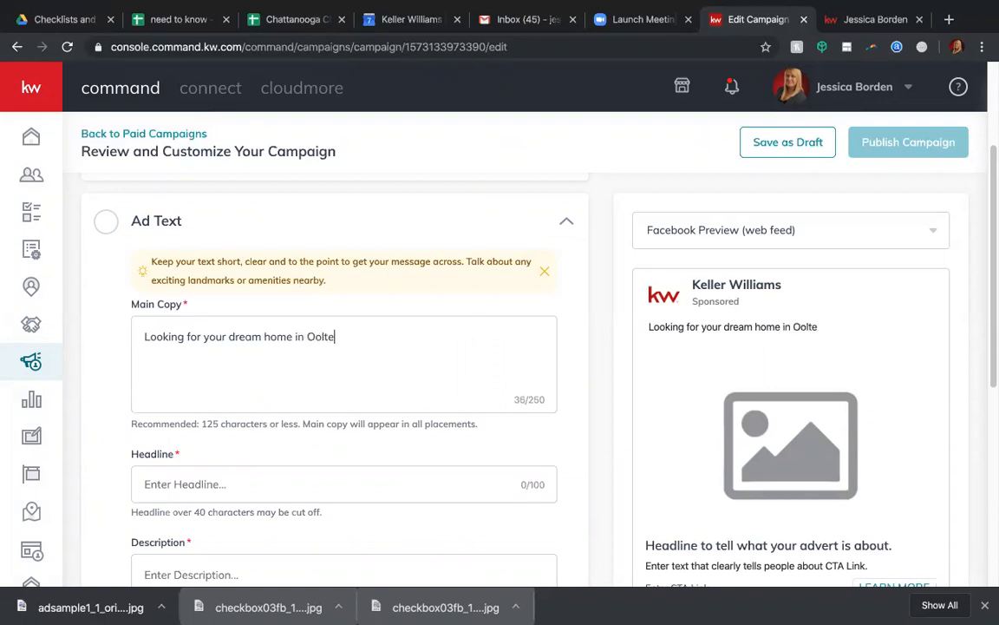
text(wah? The sea)
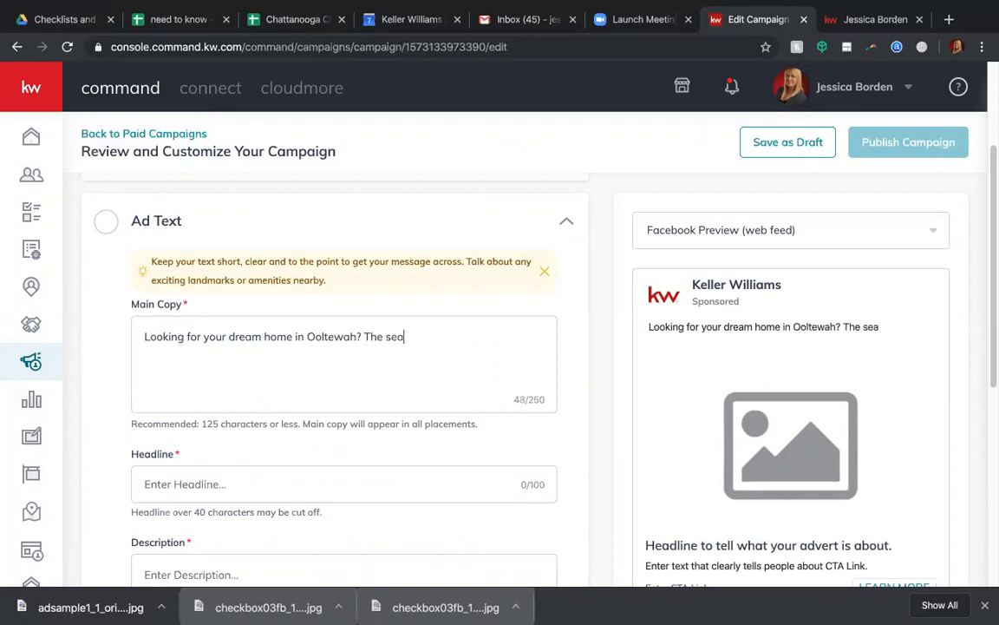
text(rch is ove)
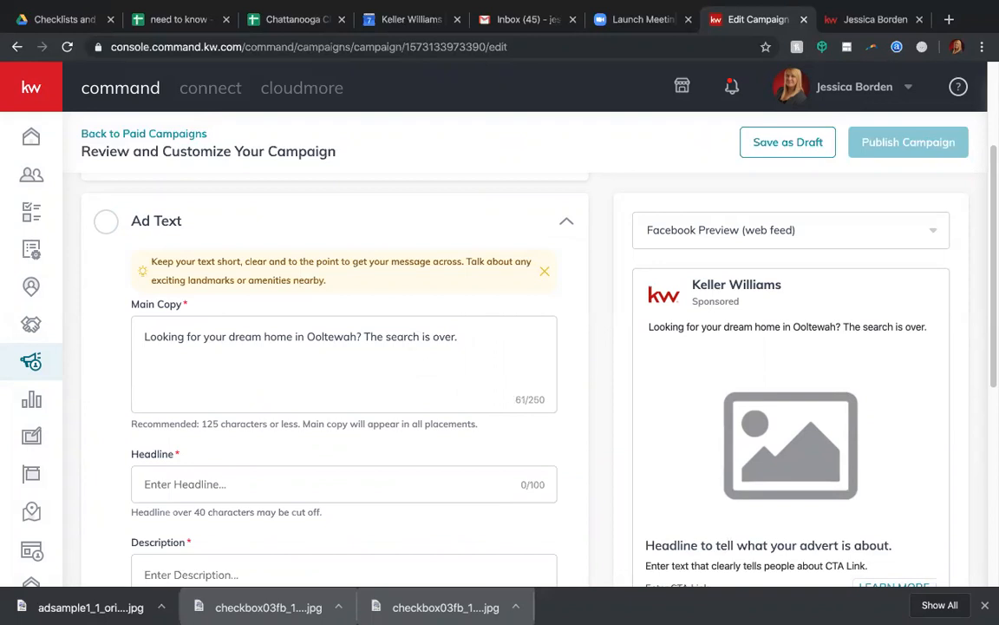
text(r. View all homes for sa)
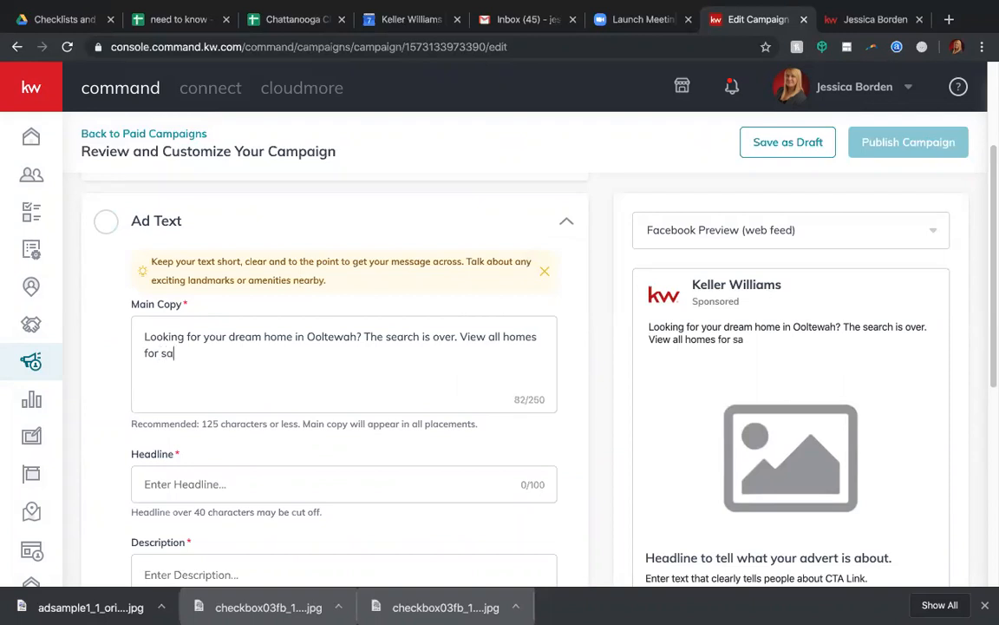
text(le in Oolte)
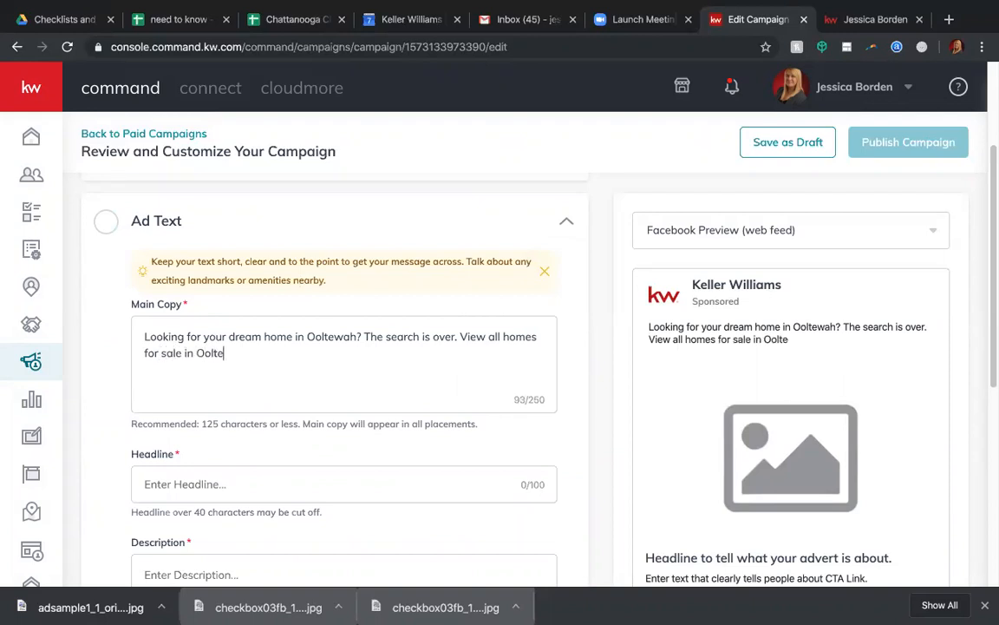
text(wah right here!)
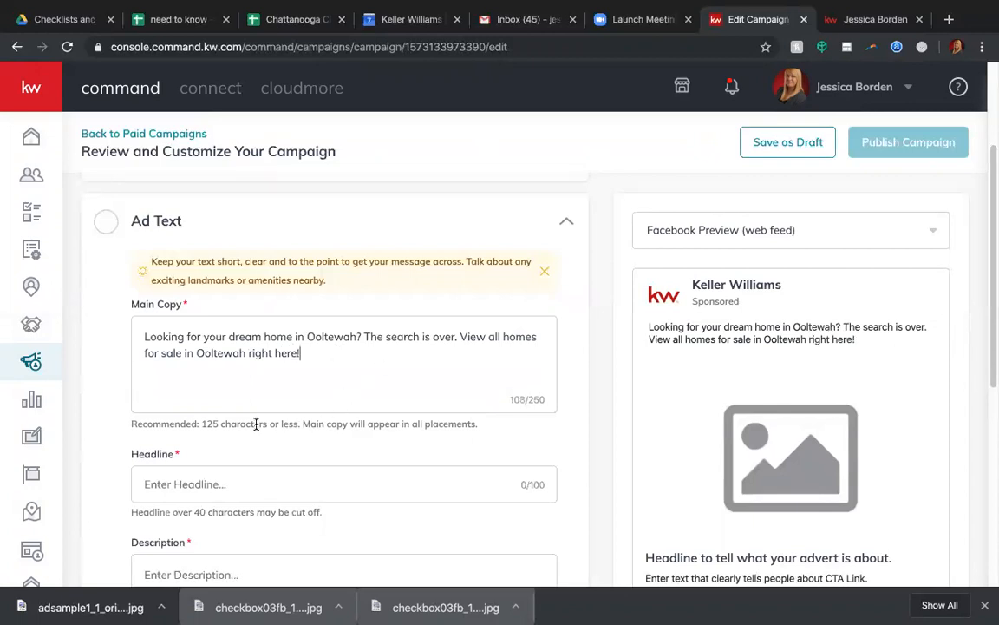
Set the ad's headline to "Ooltewah Homes $150k-$350k".
click(188, 480)
text(Ooltewah Homes)
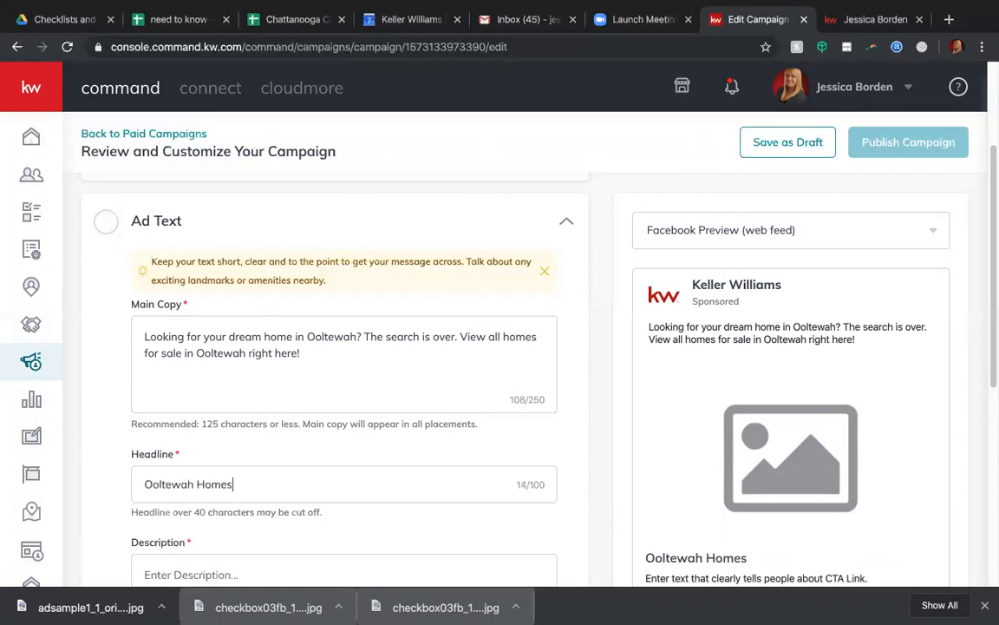
text( $150k)
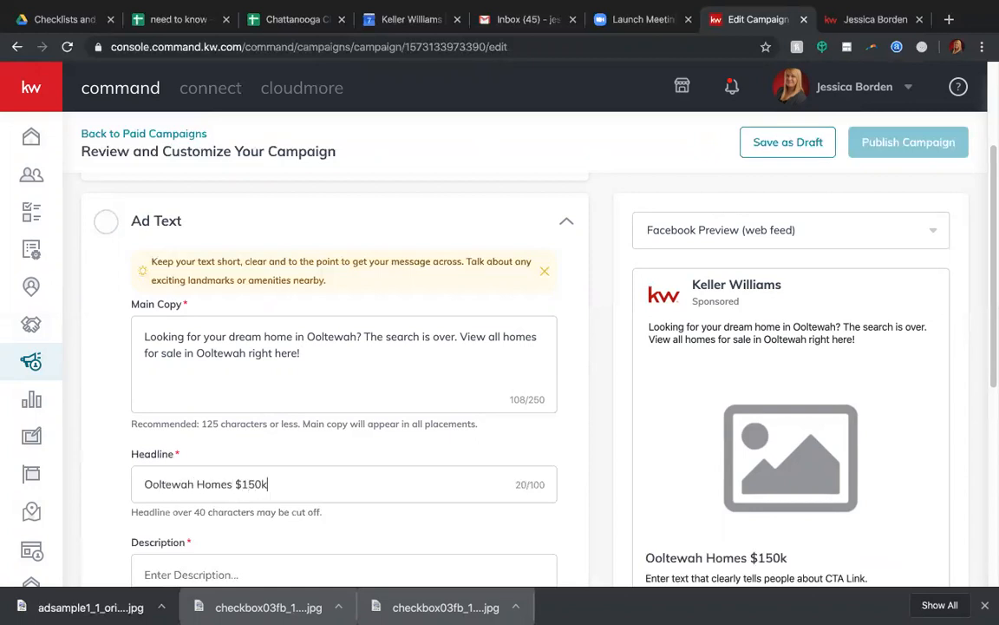
text(-$350k)
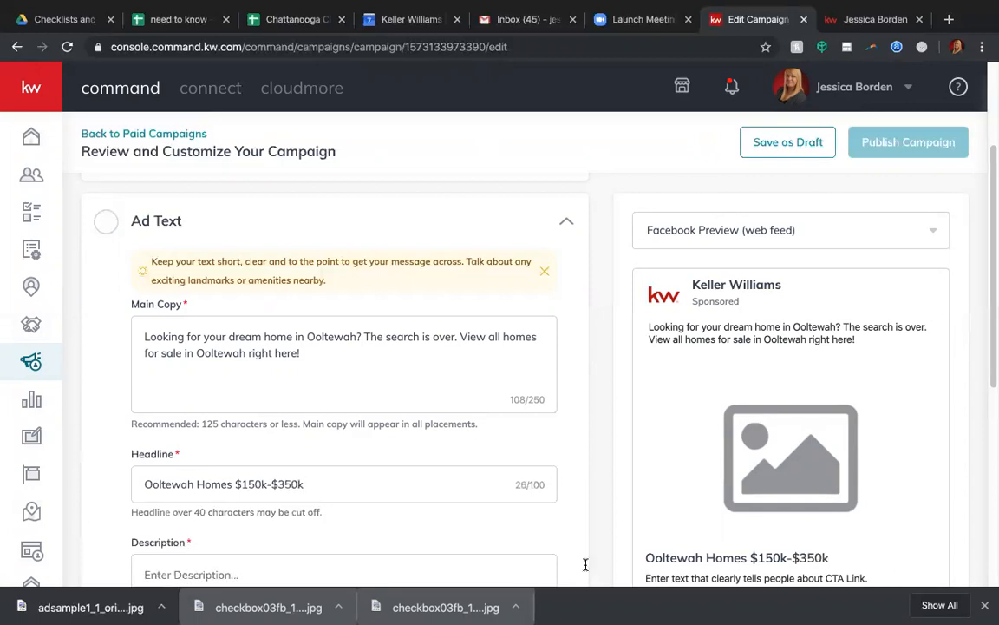
Set the ad's description to "Search, view and save homes in Ooltewah in just a few easy clicks!" and save the ad text.
scroll(753, 459, down, 5)
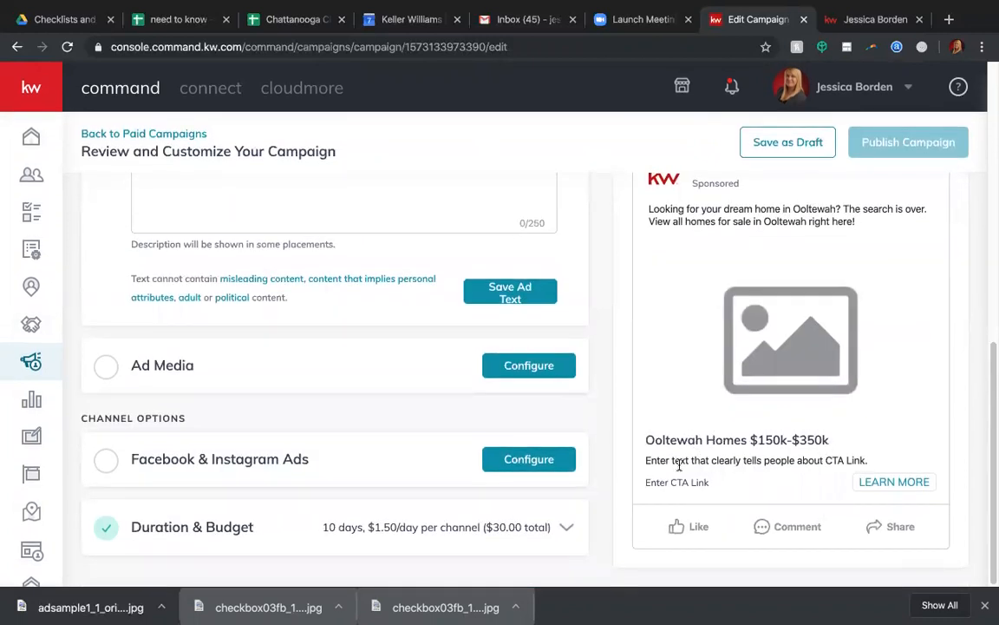
scroll(203, 223, up, 2)
click(172, 300)
text(Sea)
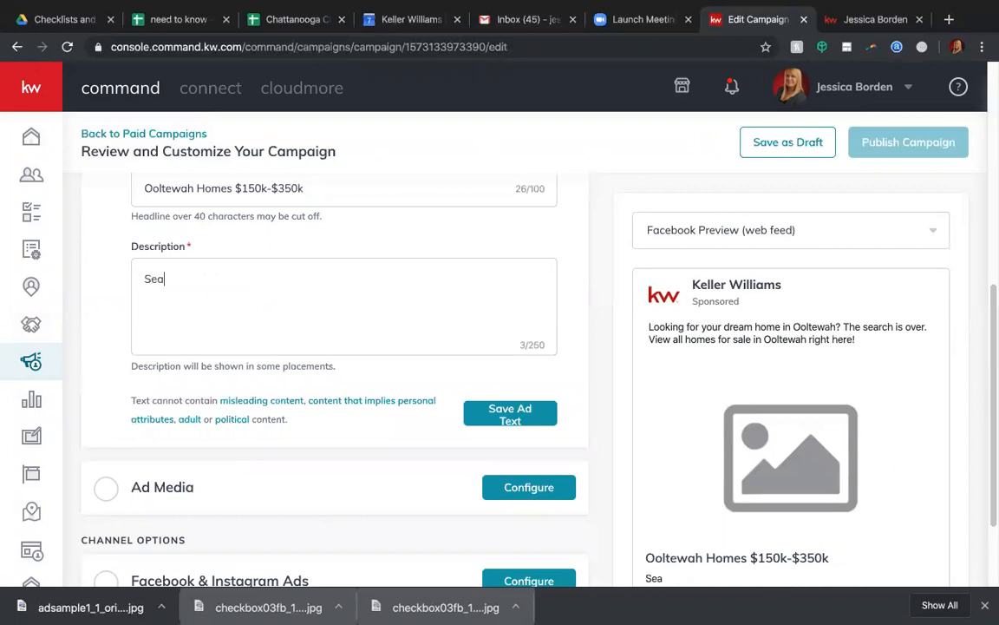
text(arch,v view and save)
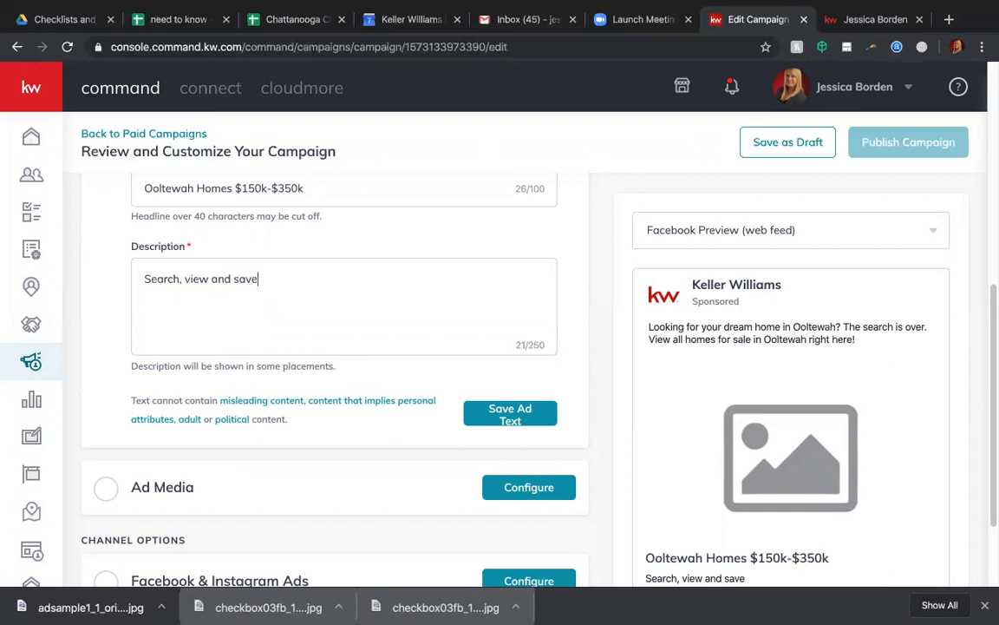
text( homes in Ooltewah in)
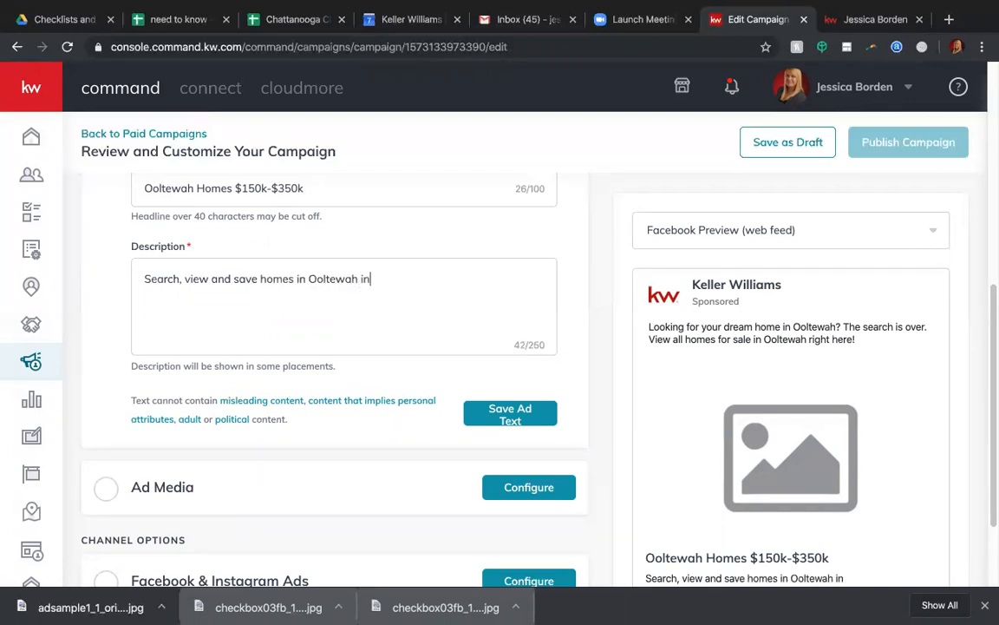
text( just a few)
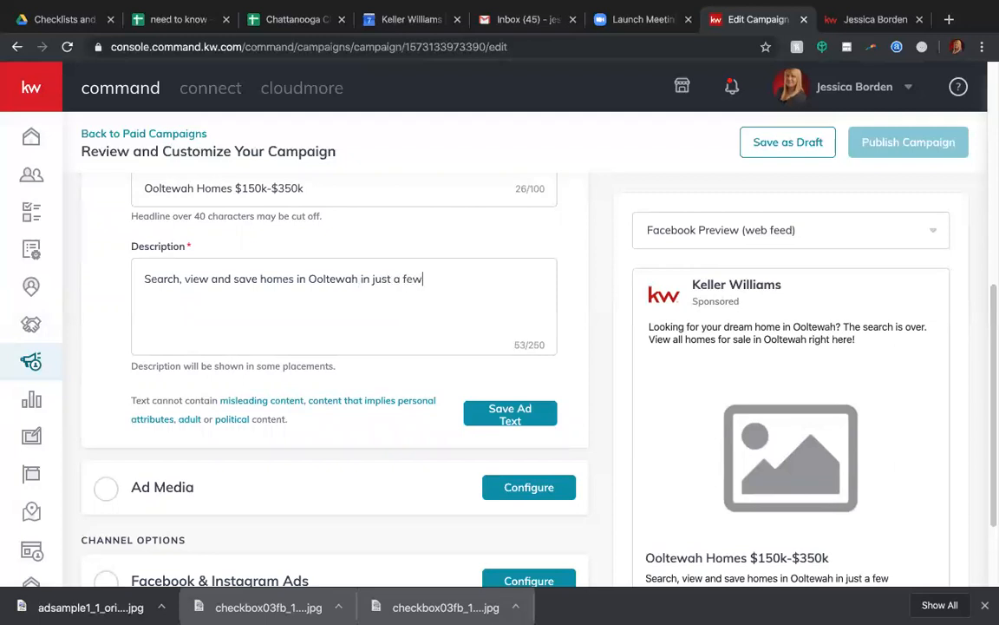
text( easy clicks!)
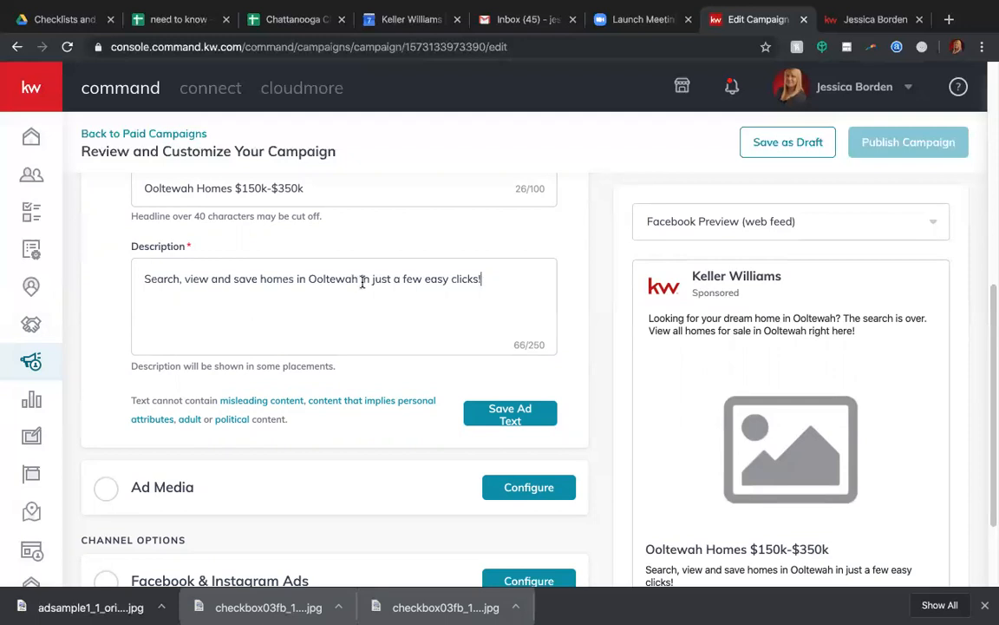
scroll(361, 285, down, 1)
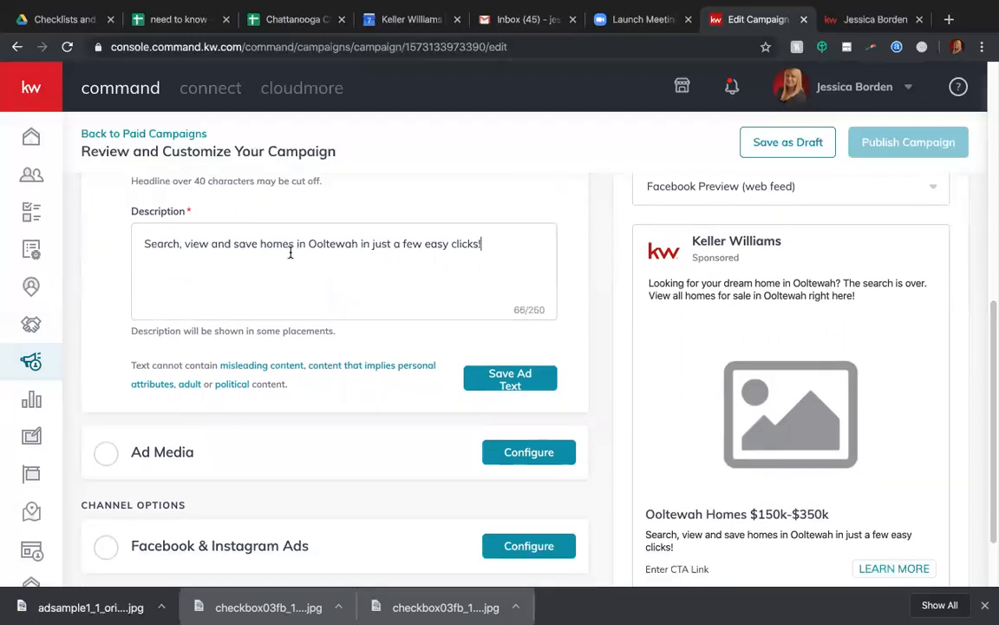
scroll(669, 447, down, 2)
scroll(669, 450, up, 1)
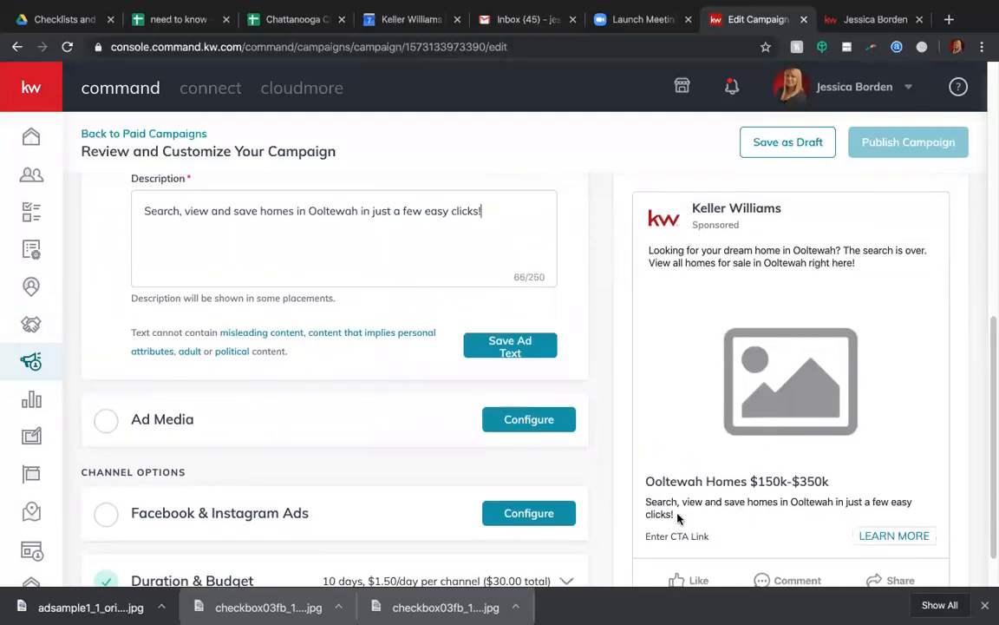
click(510, 343)
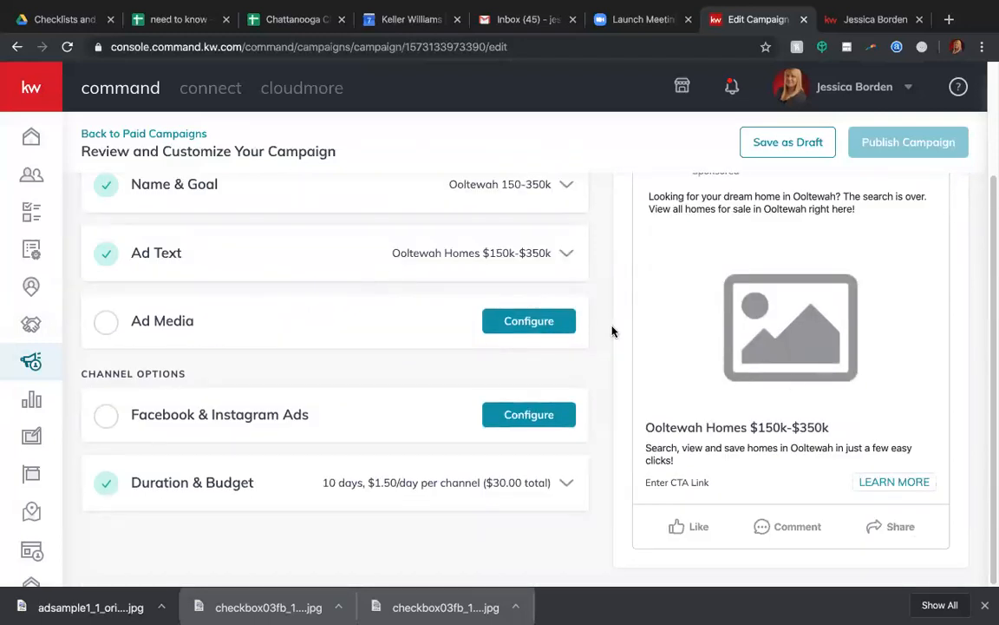
Configure the ad media as a single image and upload the downloaded adsample1_1 JPG file for the campaign.
click(486, 323)
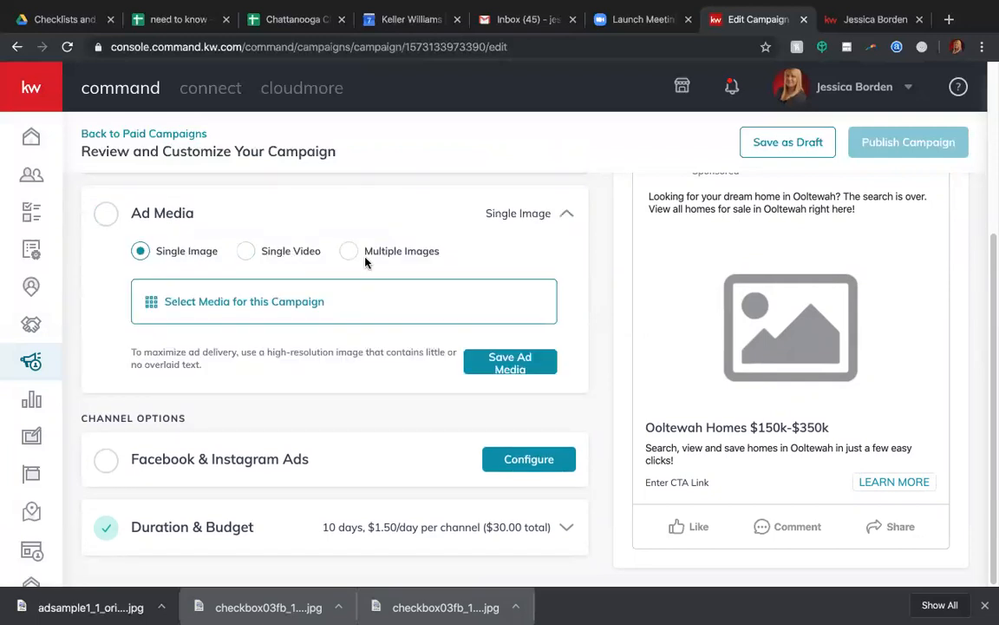
click(227, 293)
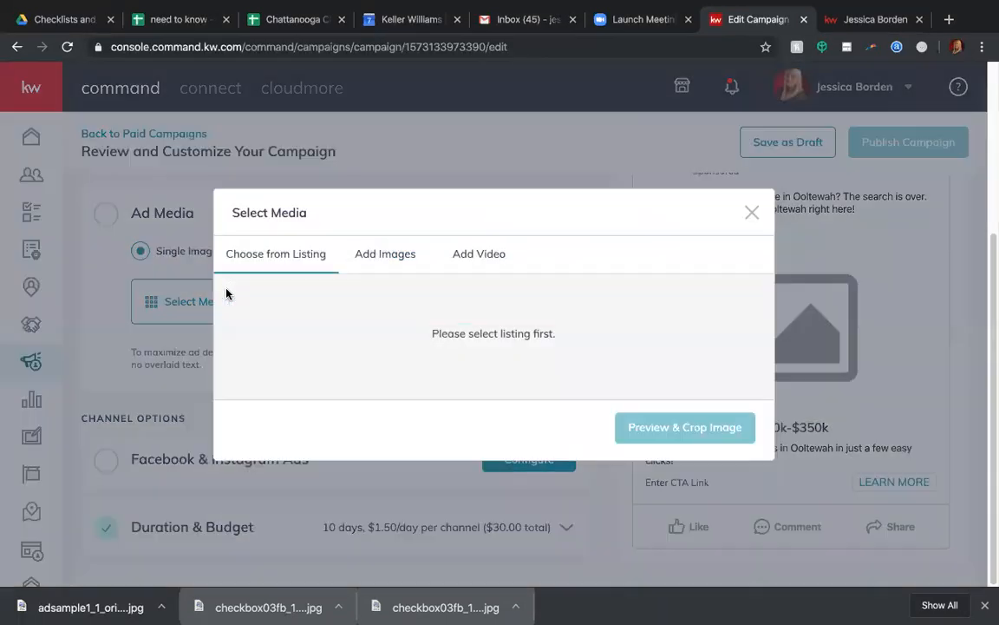
click(375, 258)
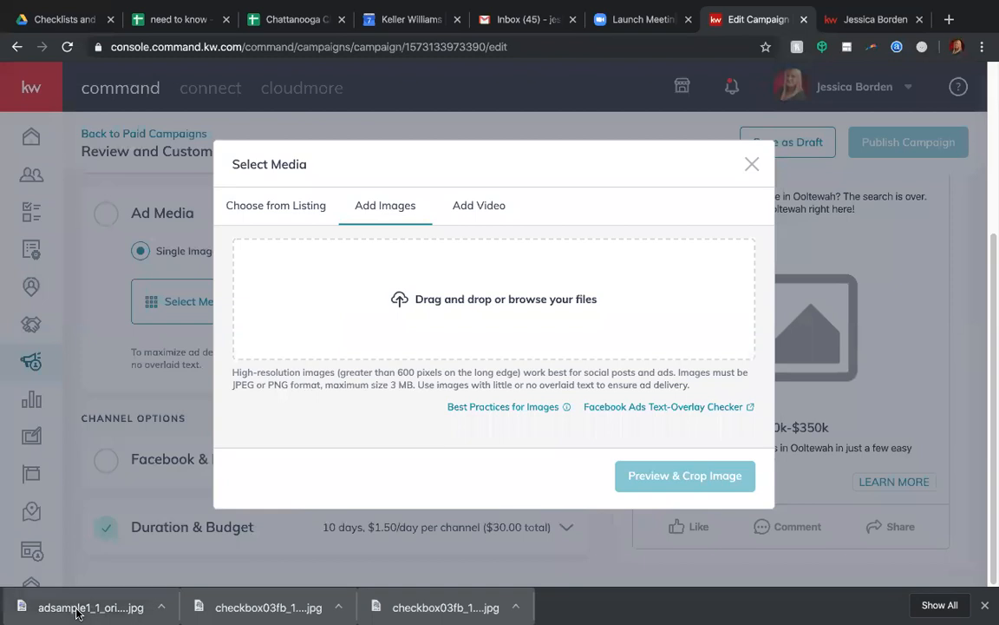
drag(417, 333, 415, 331)
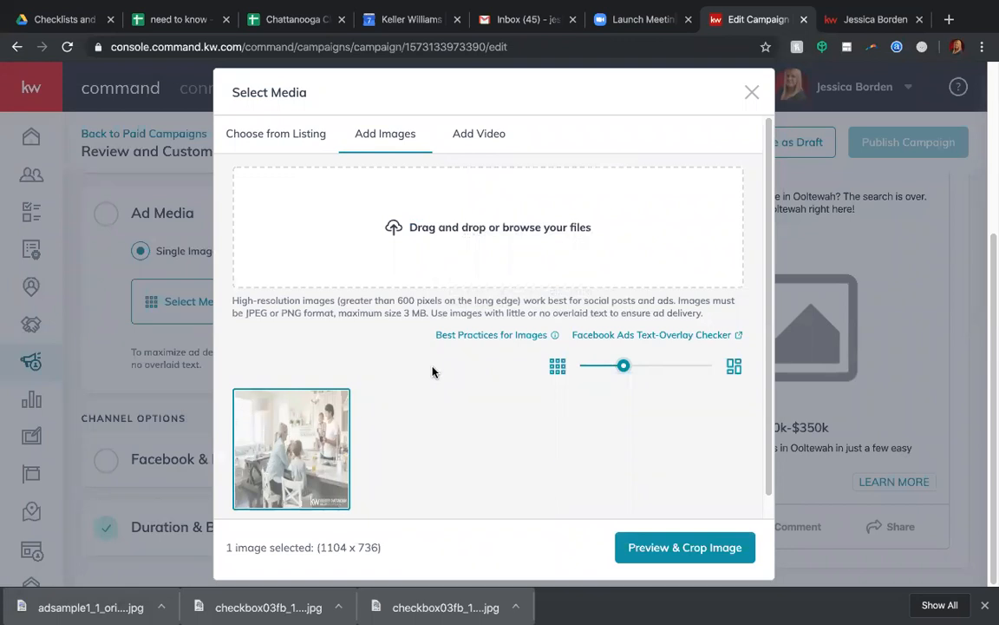
Check the amount of text in the ad image with the Facebook Ads Text-Overlay Checker and return to the campaign.
mouse_move(643, 335)
click(615, 335)
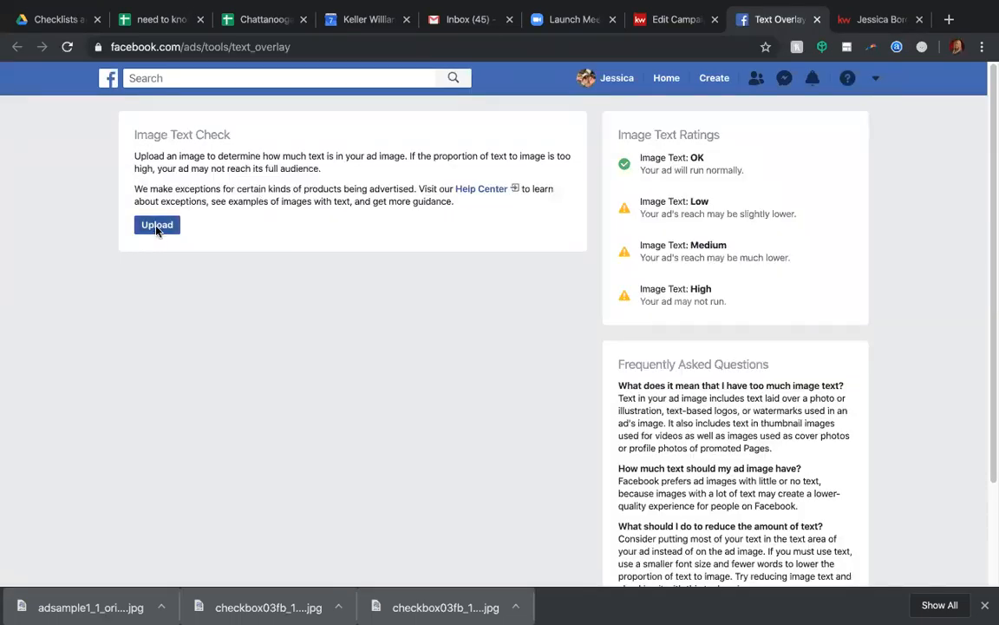
click(157, 228)
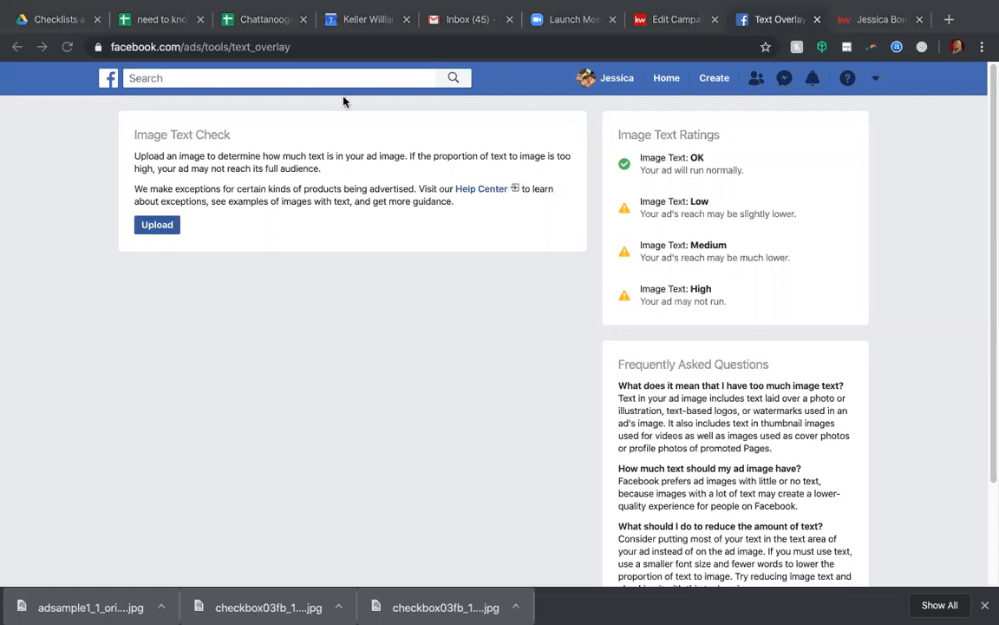
click(769, 326)
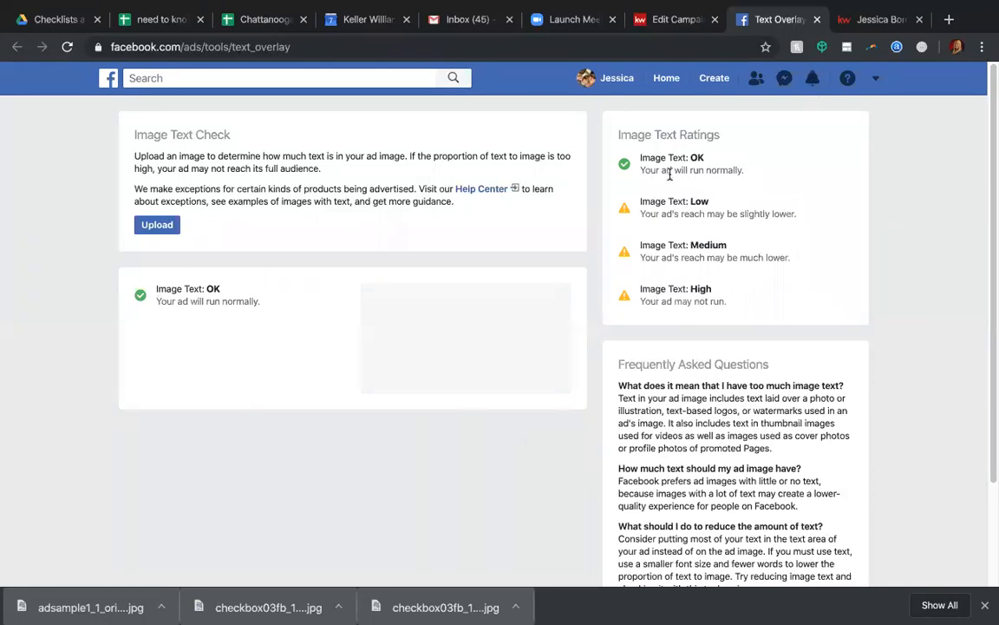
click(816, 19)
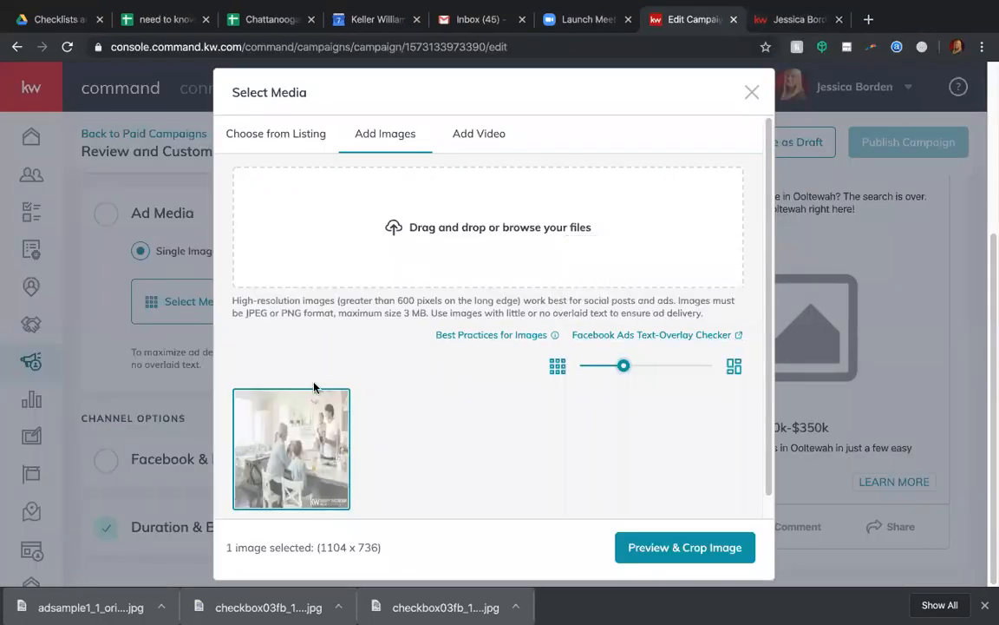
Open the uploaded image for cropping and shift the 1.91 : 1 crop frame down over the kw logo.
click(680, 545)
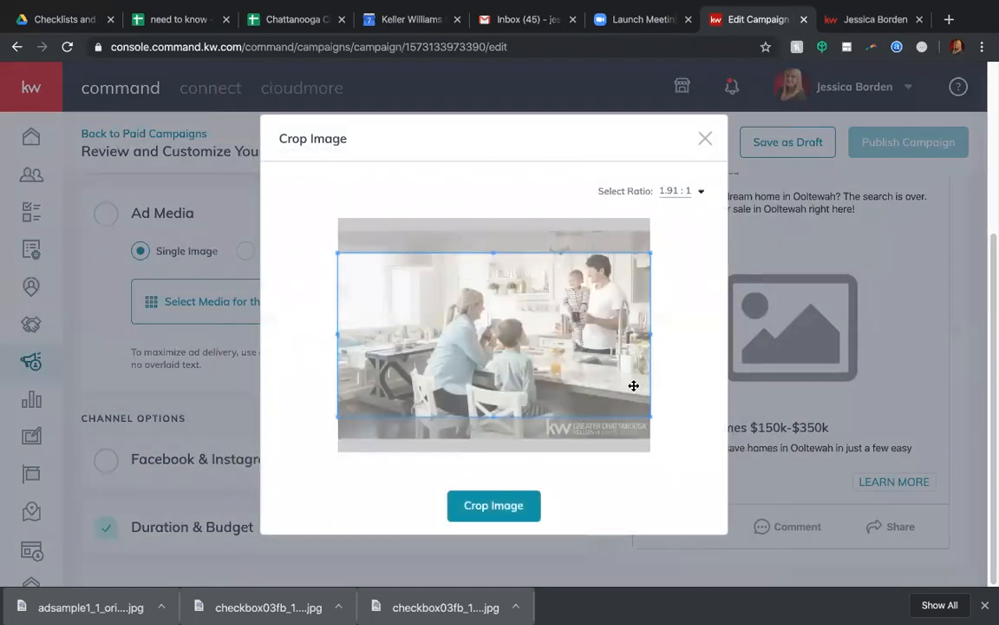
drag(633, 385, 637, 410)
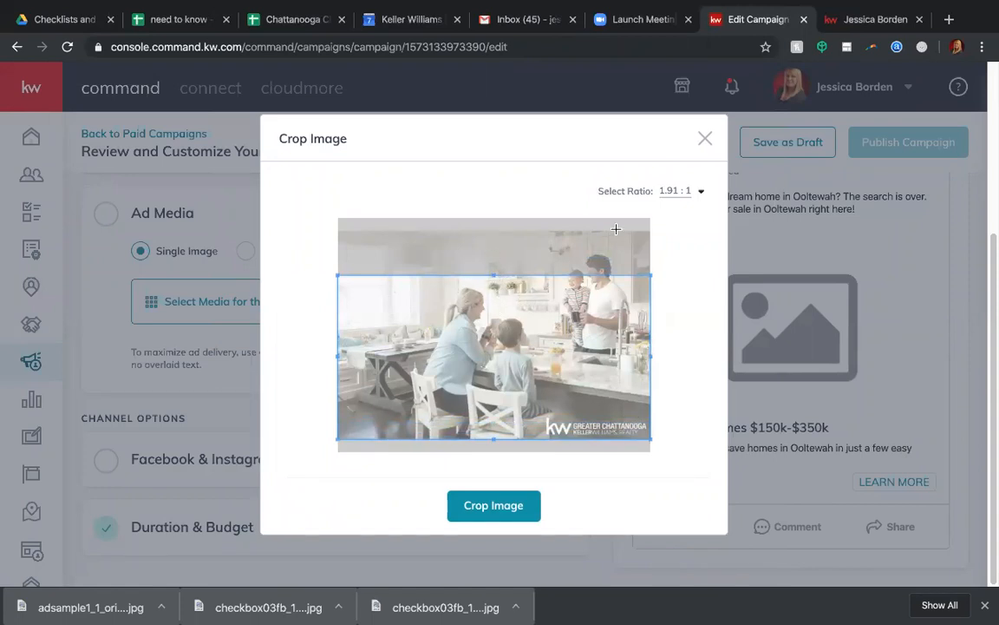
Try the 1 : 1 and 4 : 5 crop ratios on the ad image.
click(701, 192)
click(672, 246)
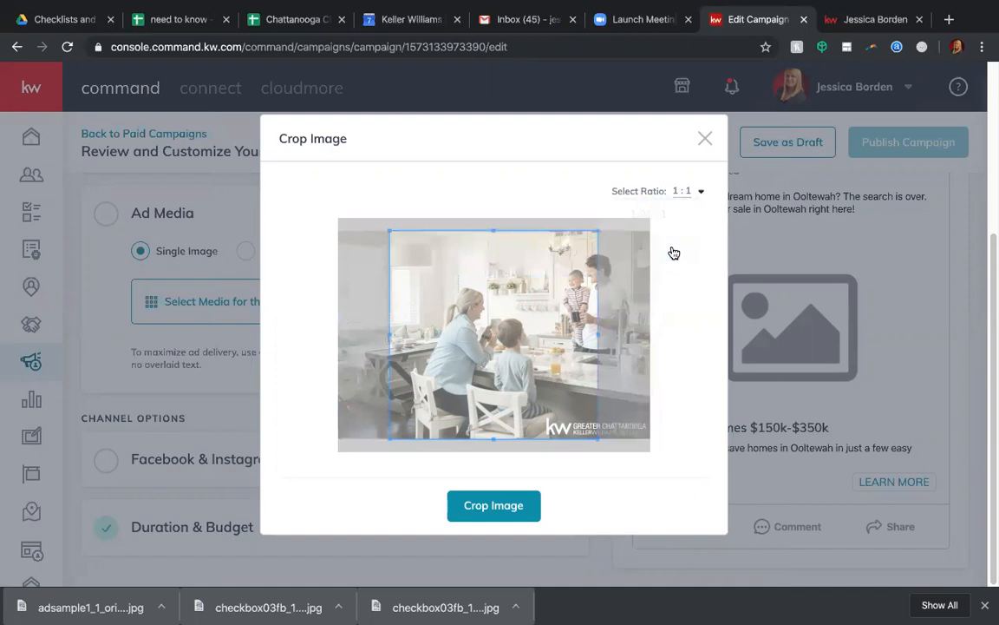
click(697, 192)
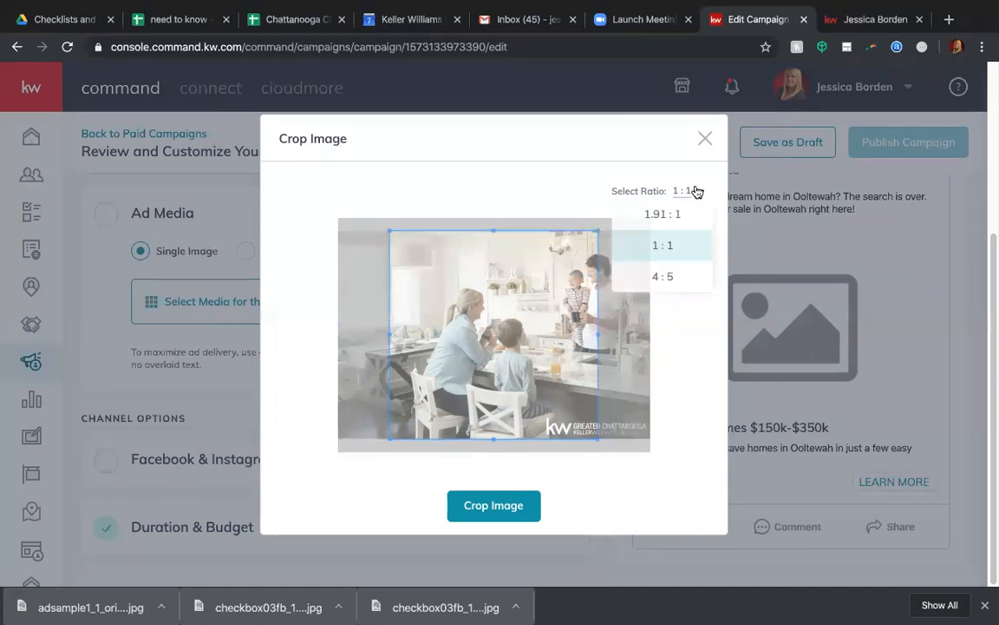
click(665, 283)
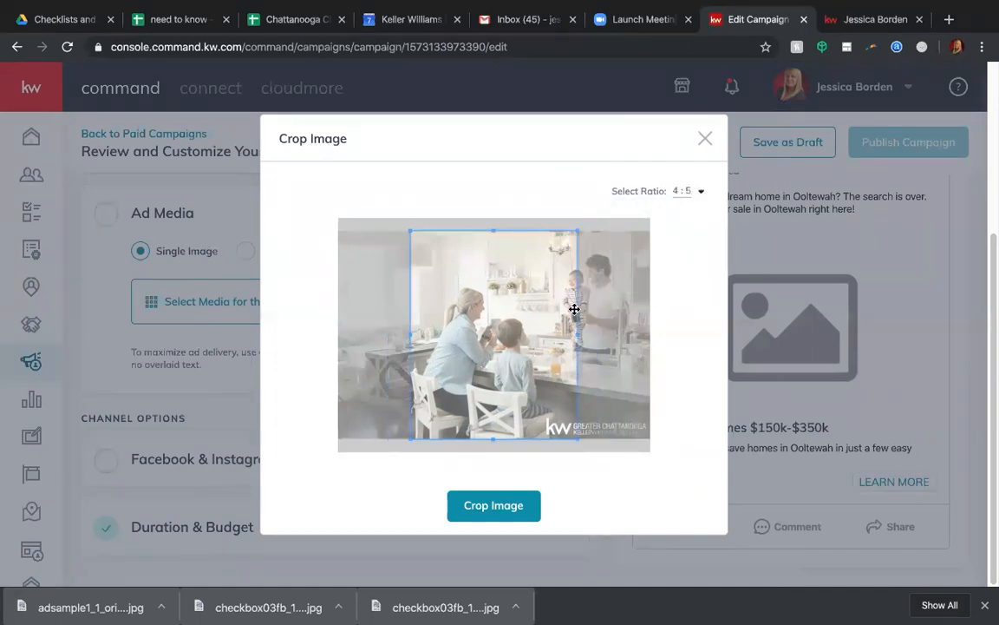
click(694, 190)
click(652, 246)
Crop the ad image at the 1.91 : 1 ratio across its full width, above the kw logo, and save the ad media.
click(680, 196)
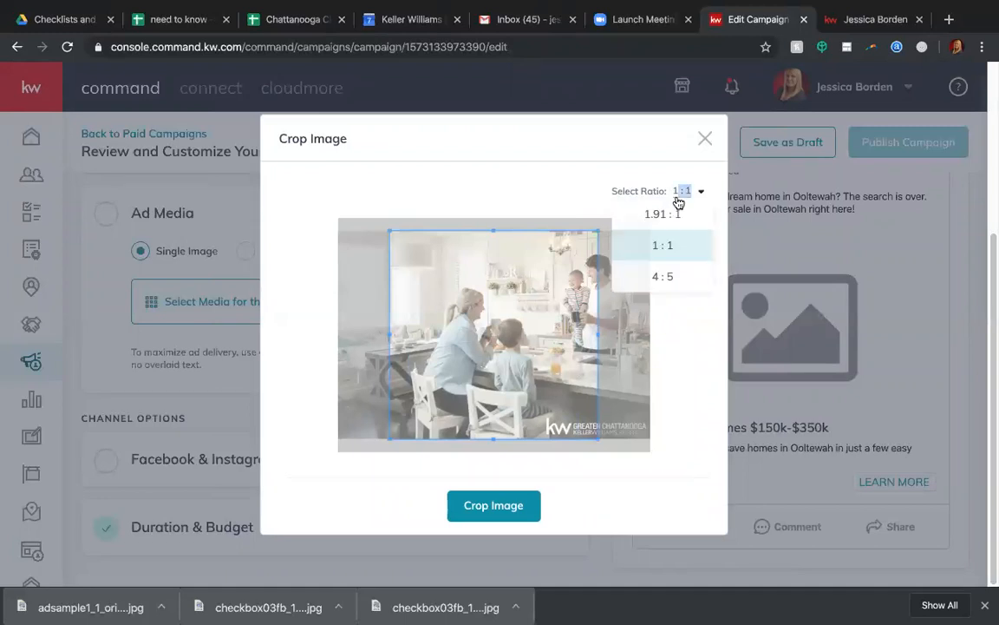
click(668, 216)
mouse_move(624, 321)
mouse_down()
mouse_move(627, 303)
mouse_move(630, 347)
mouse_move(643, 317)
mouse_up()
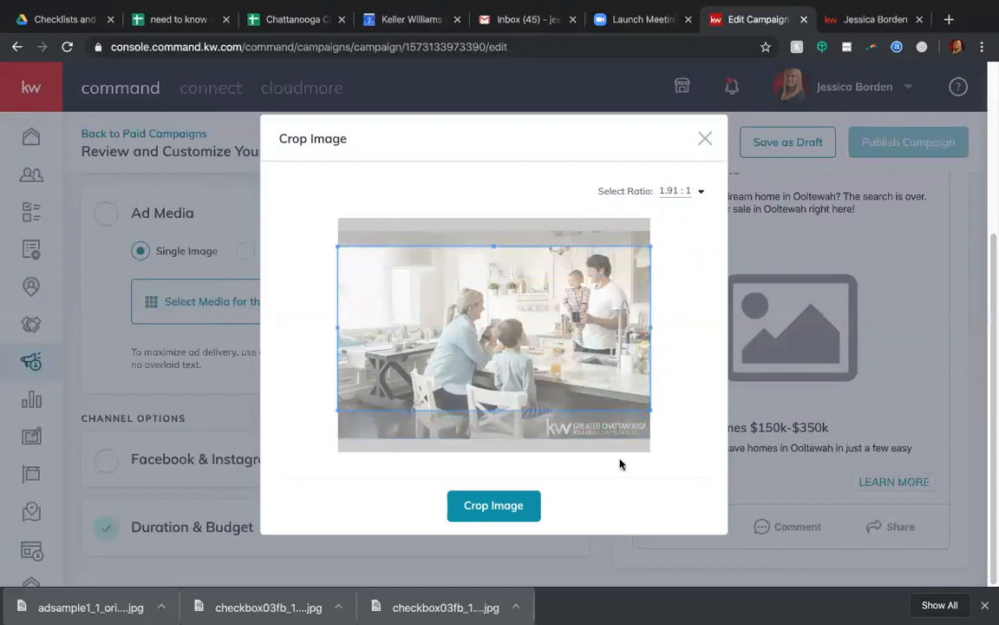
click(494, 506)
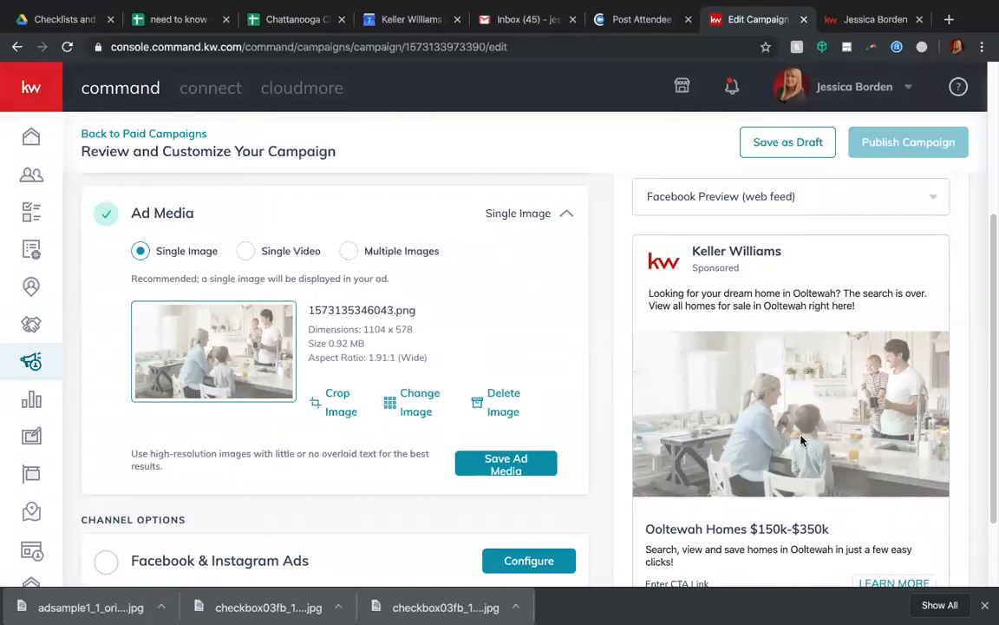
scroll(304, 368, down, 1)
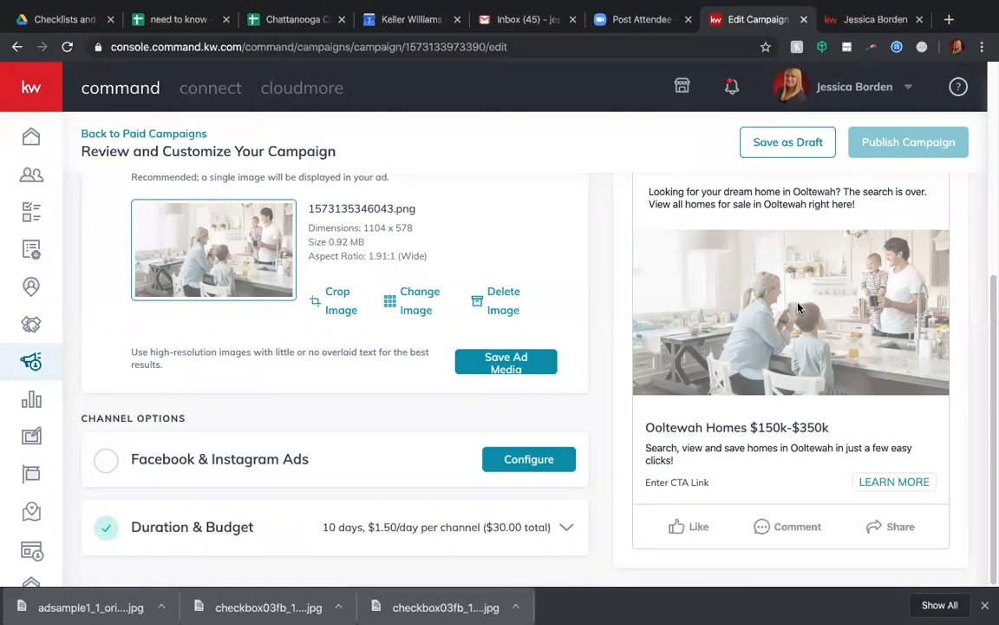
click(502, 362)
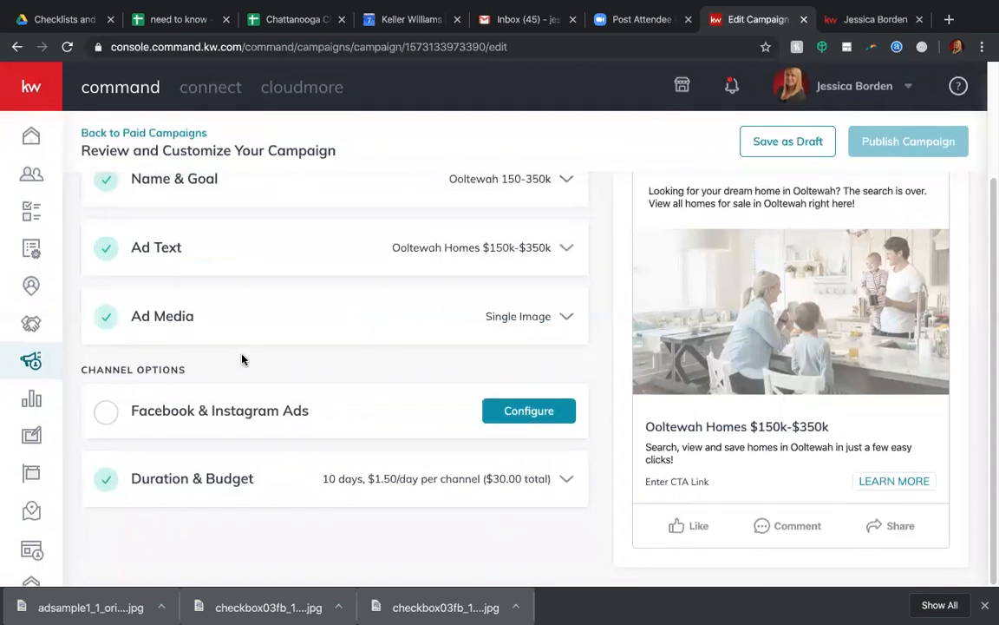
Configure the Facebook & Instagram Ads channel with the agent's own Keller Williams Realty page as the displaying page.
click(520, 411)
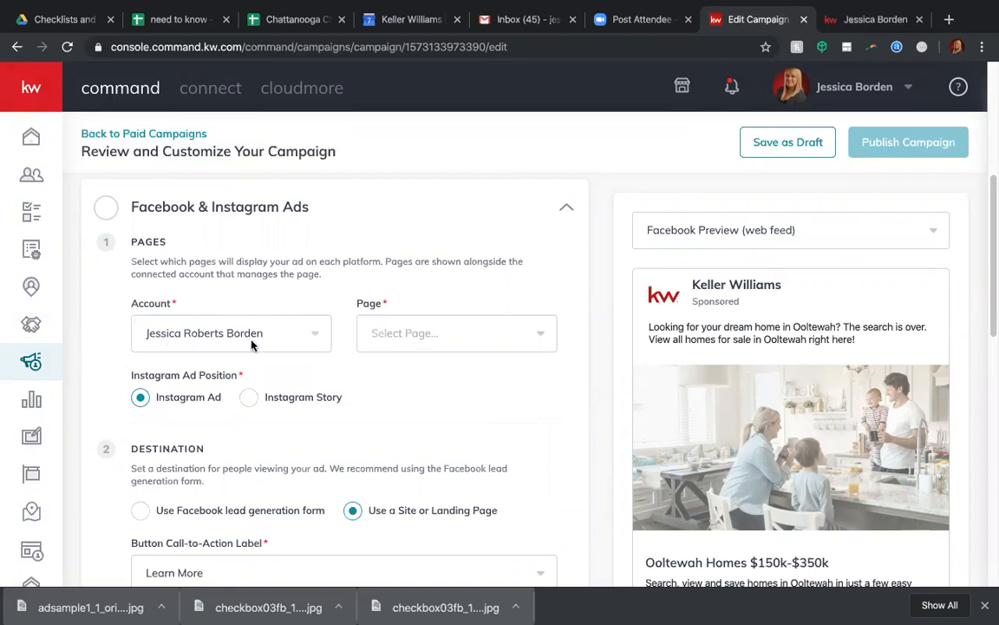
click(362, 334)
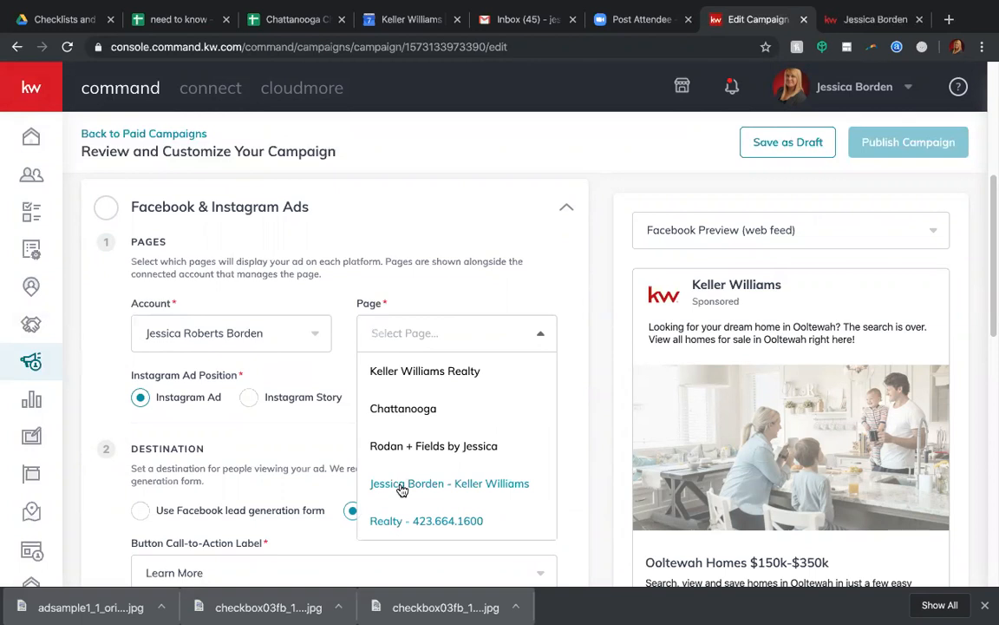
click(430, 489)
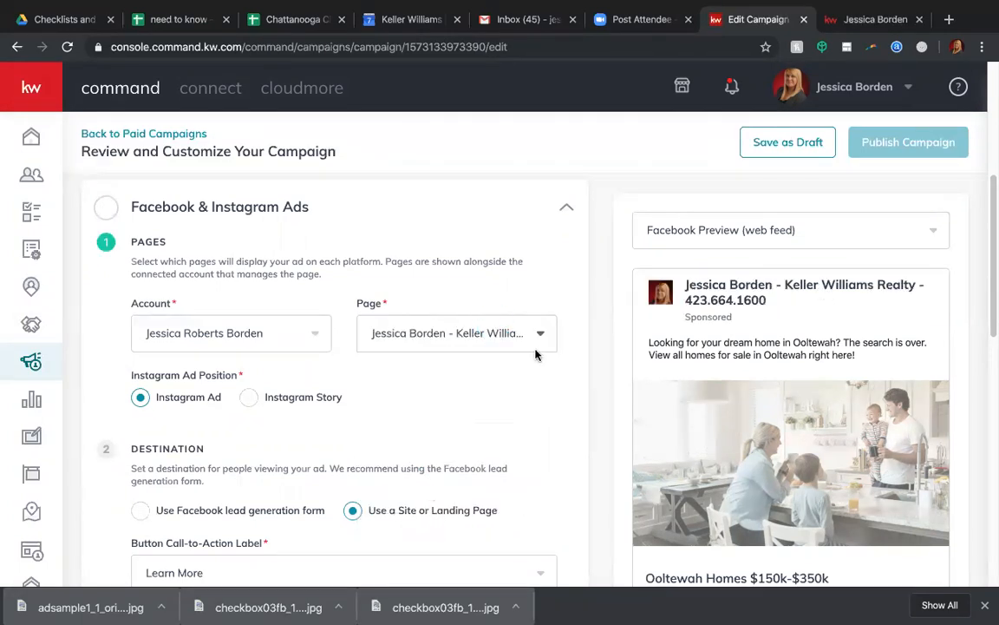
click(451, 330)
click(463, 299)
Preview the ad as an Instagram Ad and switch back to the Facebook web feed preview.
scroll(286, 338, down, 1)
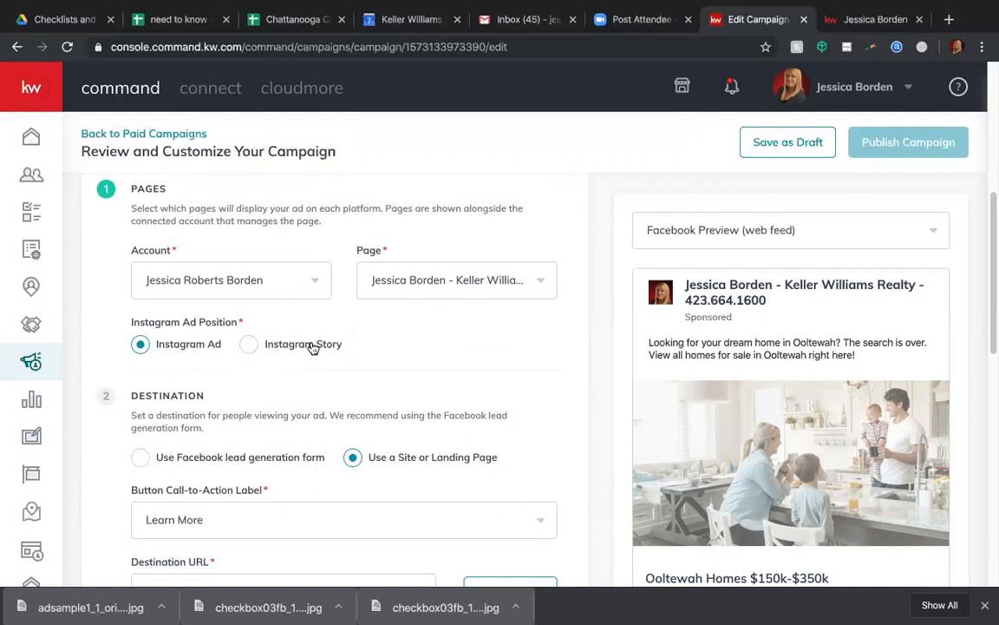
click(881, 231)
click(725, 346)
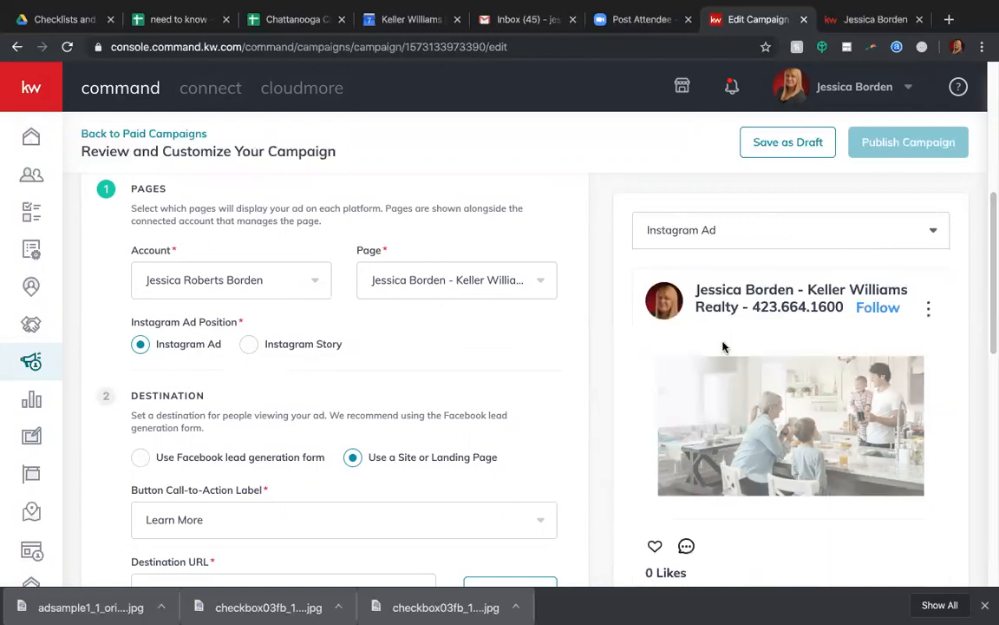
scroll(704, 363, down, 2)
scroll(704, 363, up, 1)
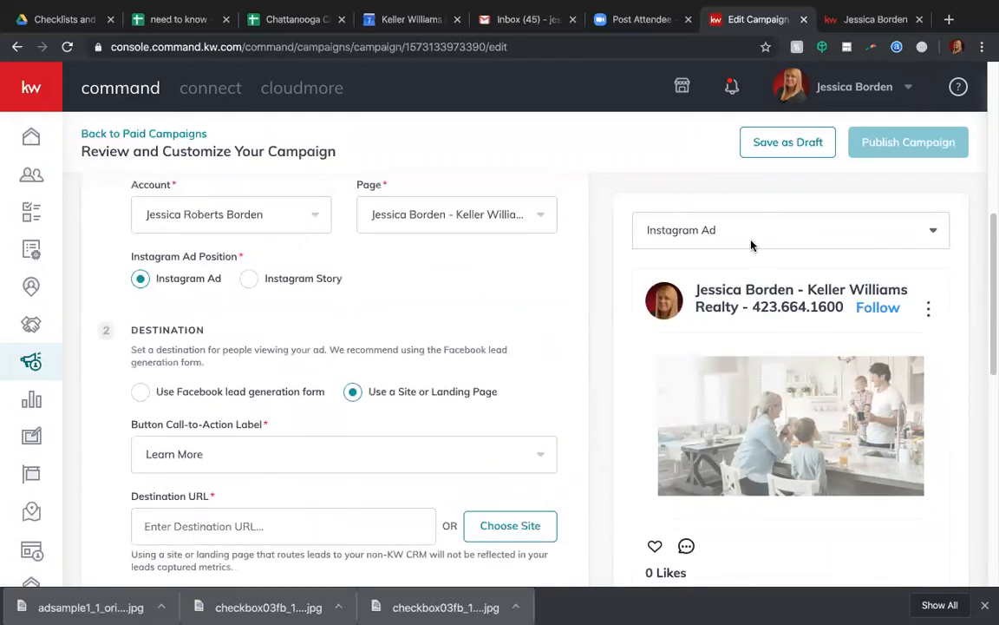
click(751, 231)
click(745, 268)
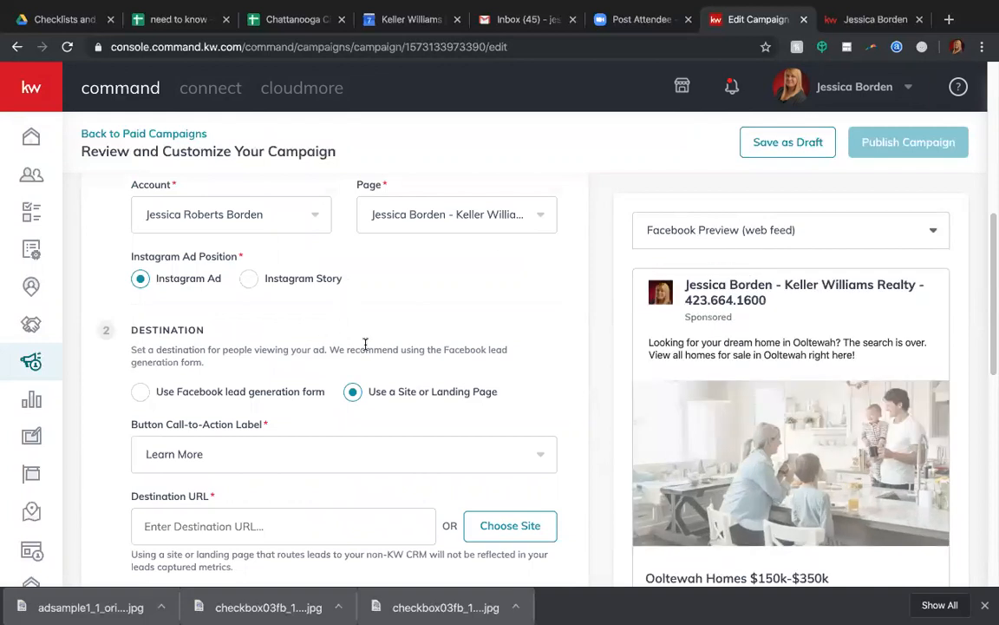
Try the Facebook lead generation form as the ad destination and revert to using a site or landing page.
scroll(365, 348, down, 1)
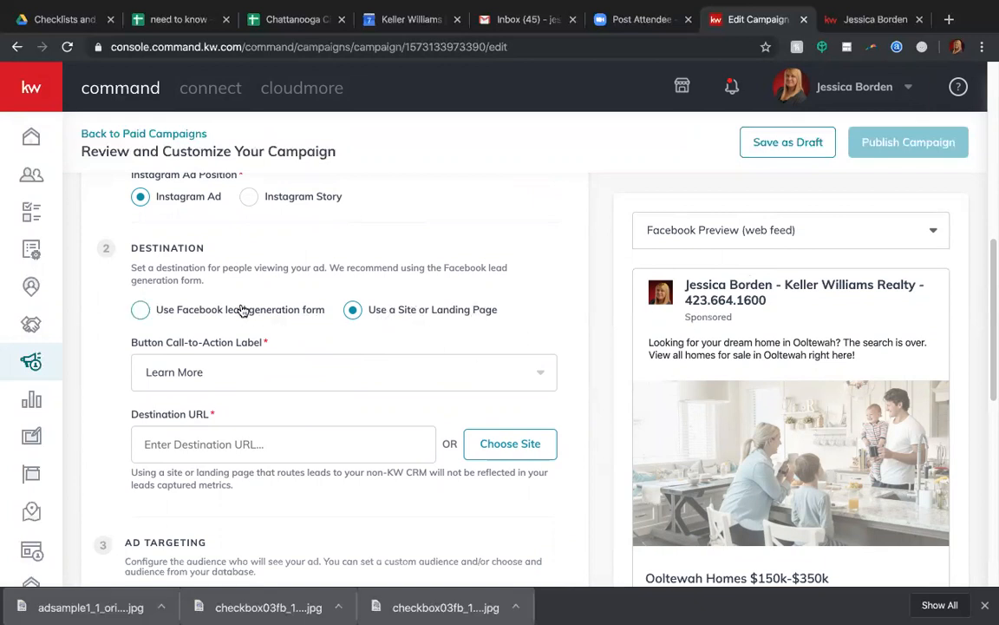
click(137, 312)
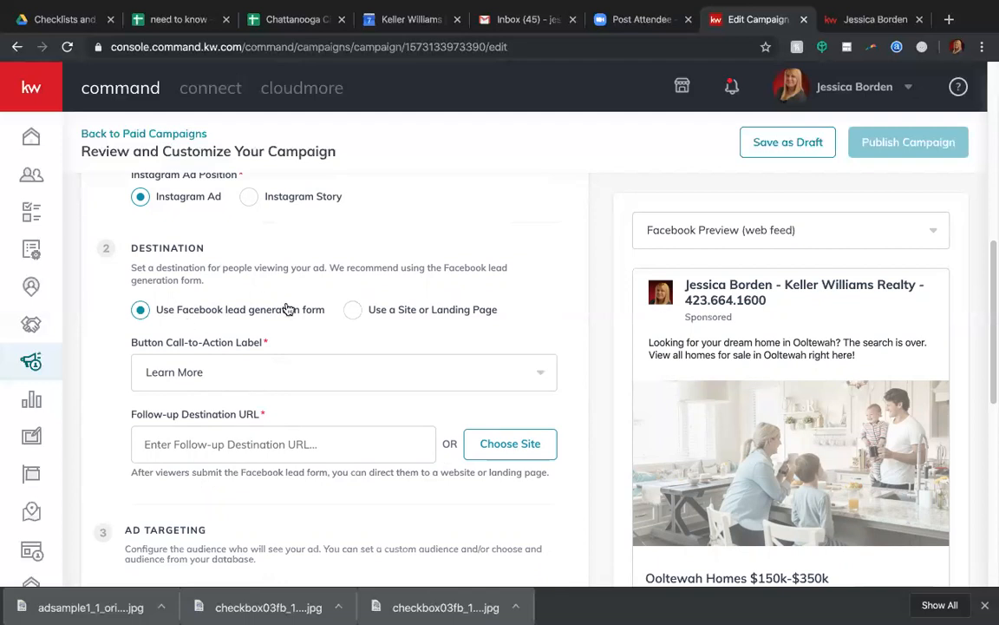
click(200, 443)
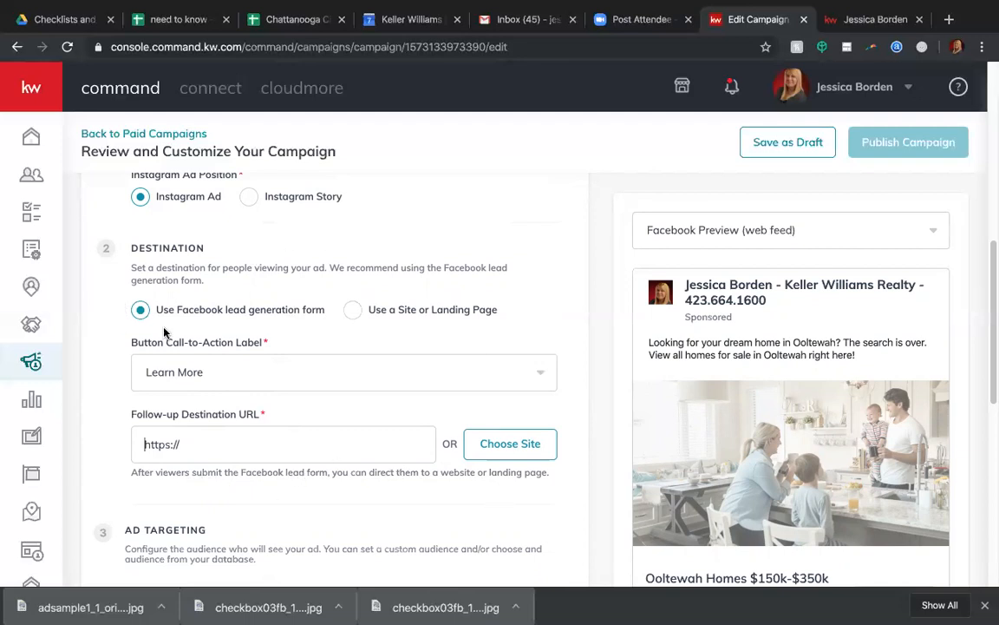
click(354, 310)
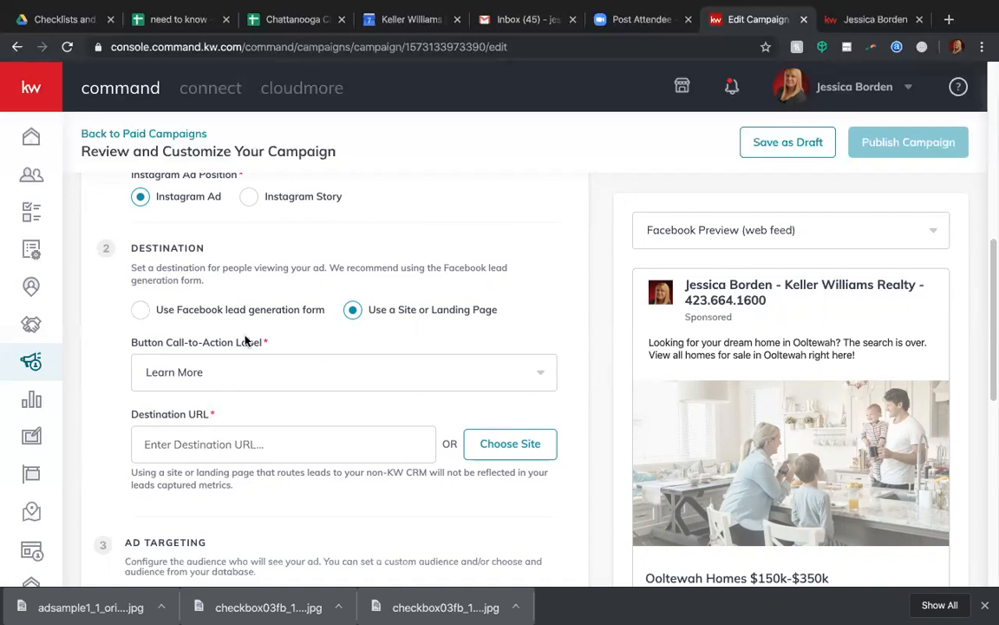
click(198, 314)
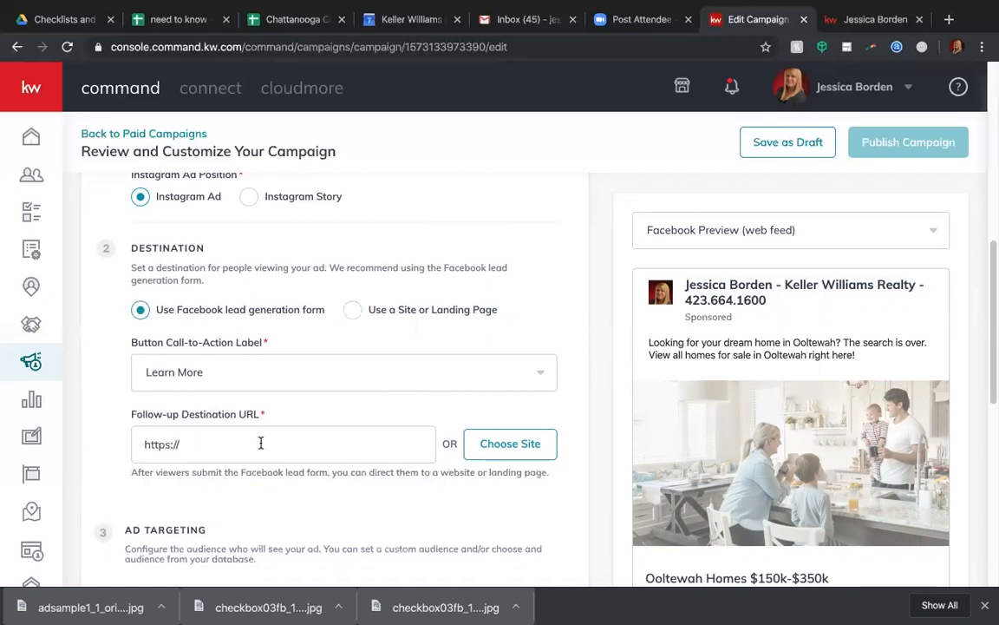
click(352, 310)
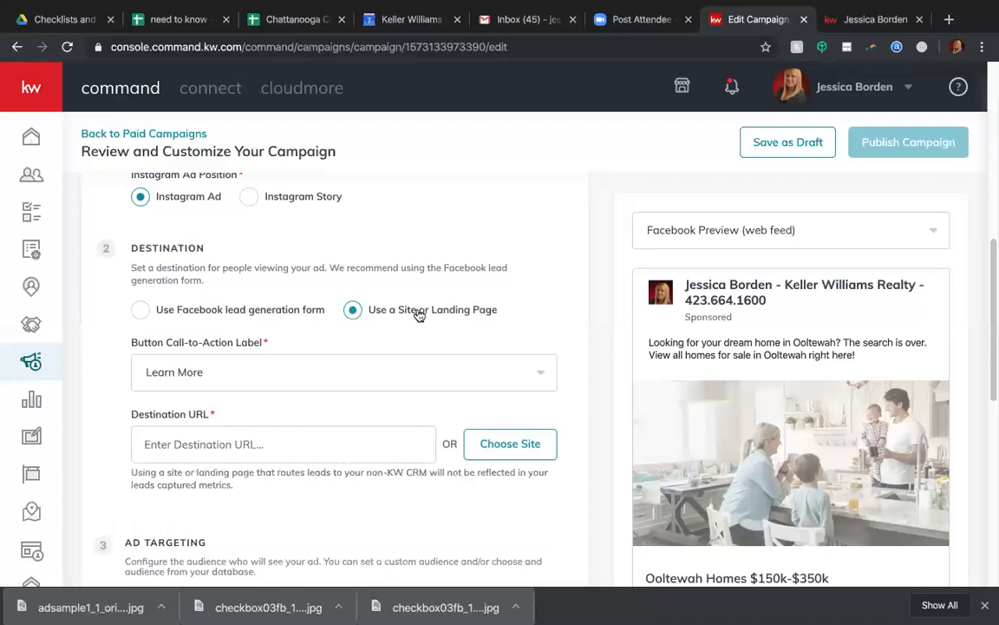
Search the agent's home listings site for ZIP code 37363.
click(871, 19)
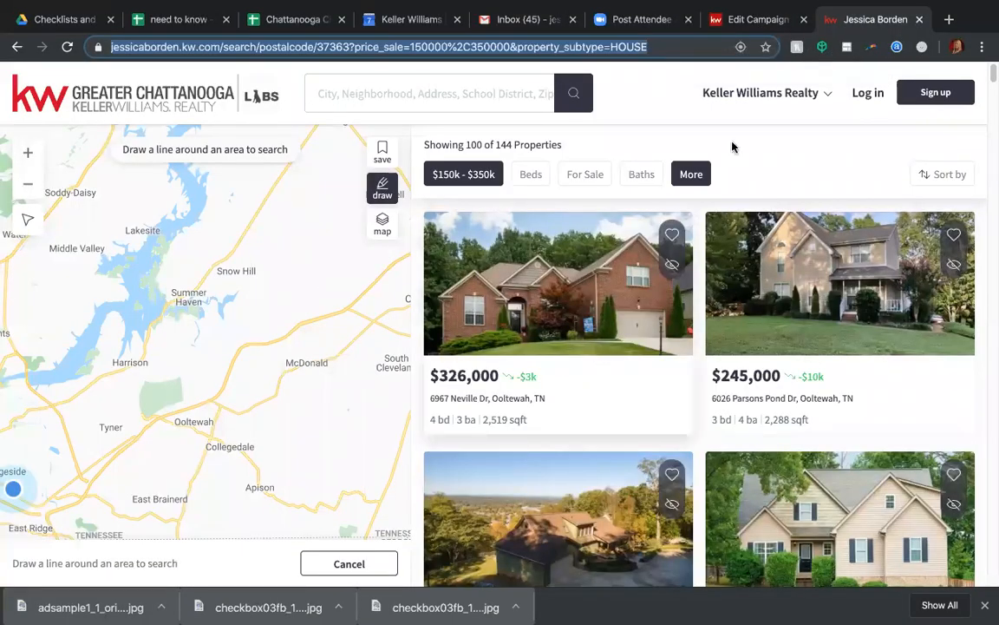
click(735, 21)
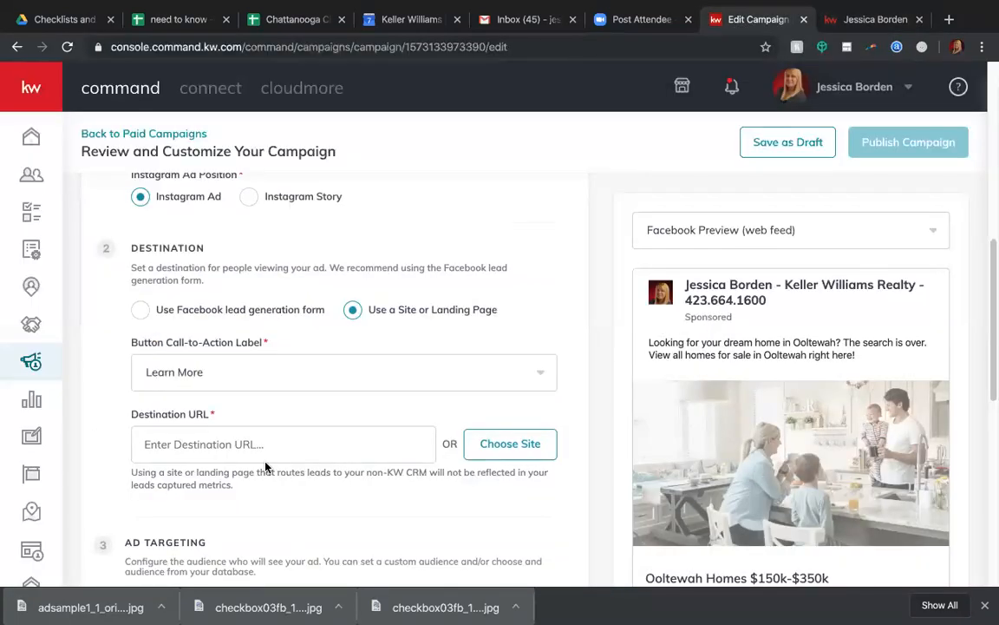
click(837, 19)
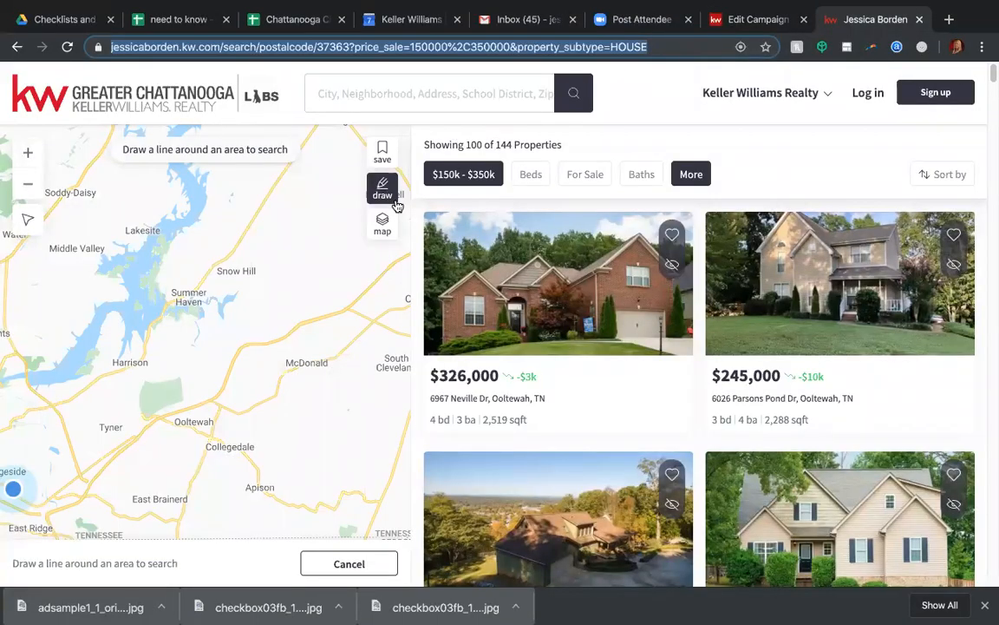
click(428, 96)
text(373)
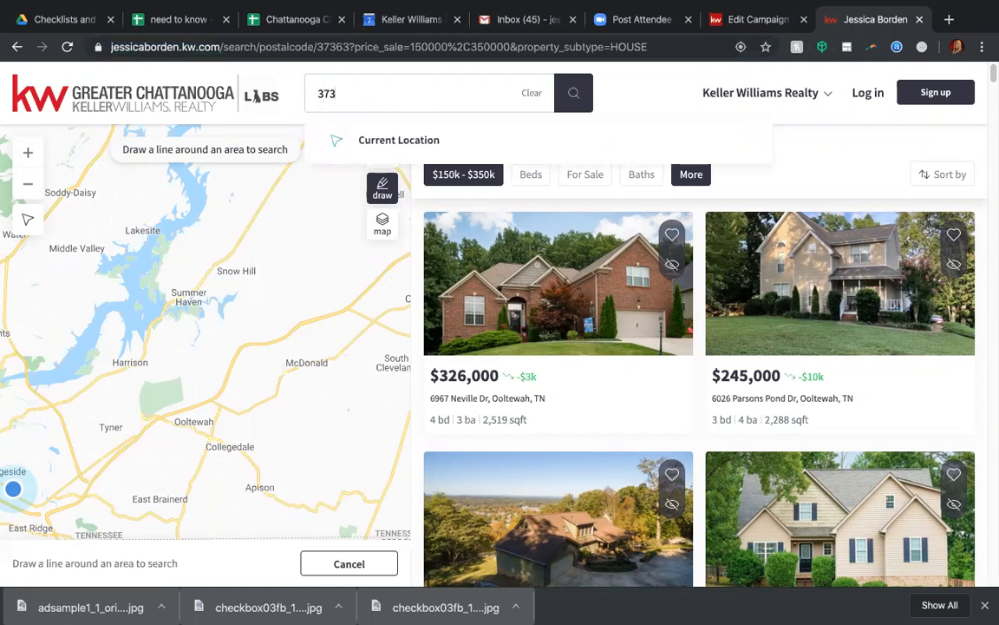
text(63)
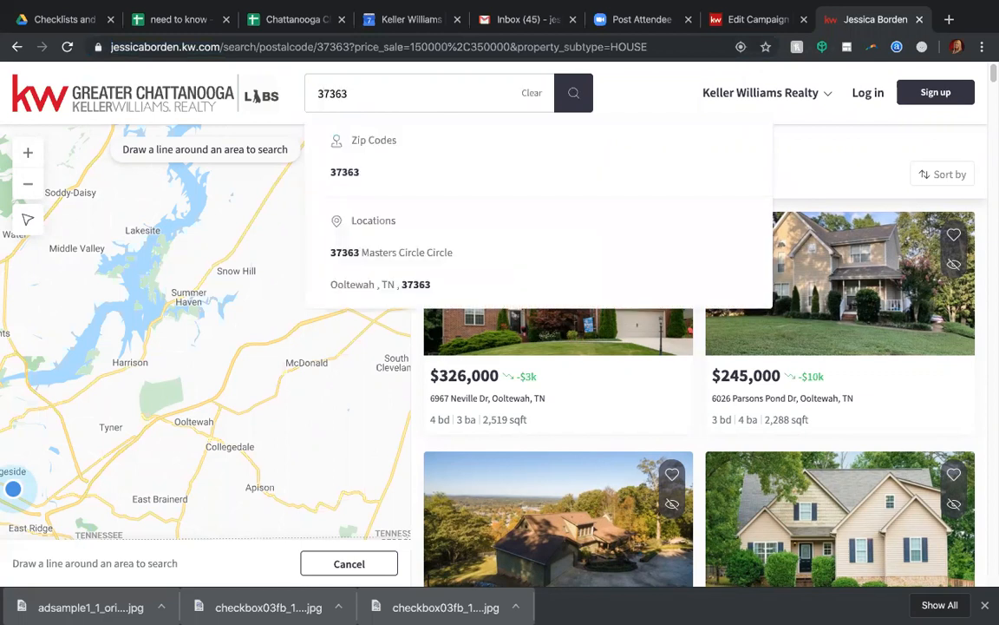
click(349, 171)
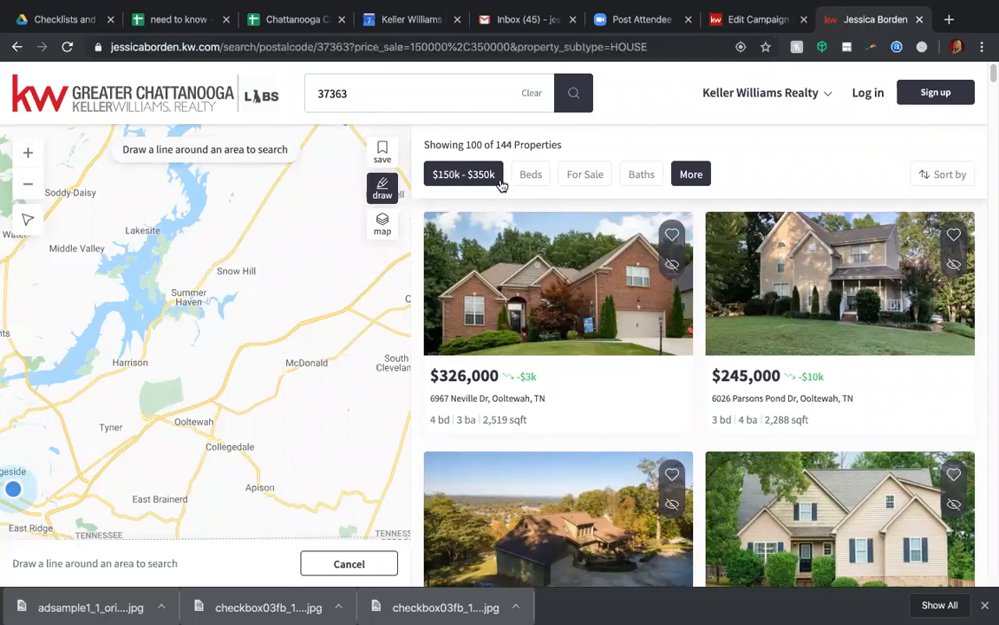
Review the campaign's destination settings and ad preview, and browse the $150k - $350k listings for ZIP code 37363.
click(756, 18)
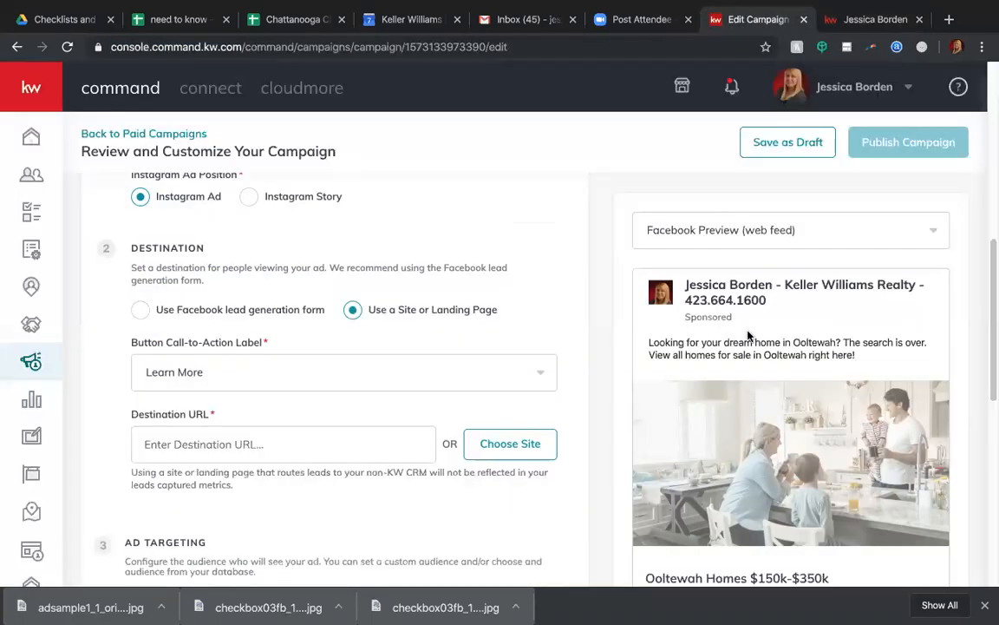
scroll(731, 373, down, 1)
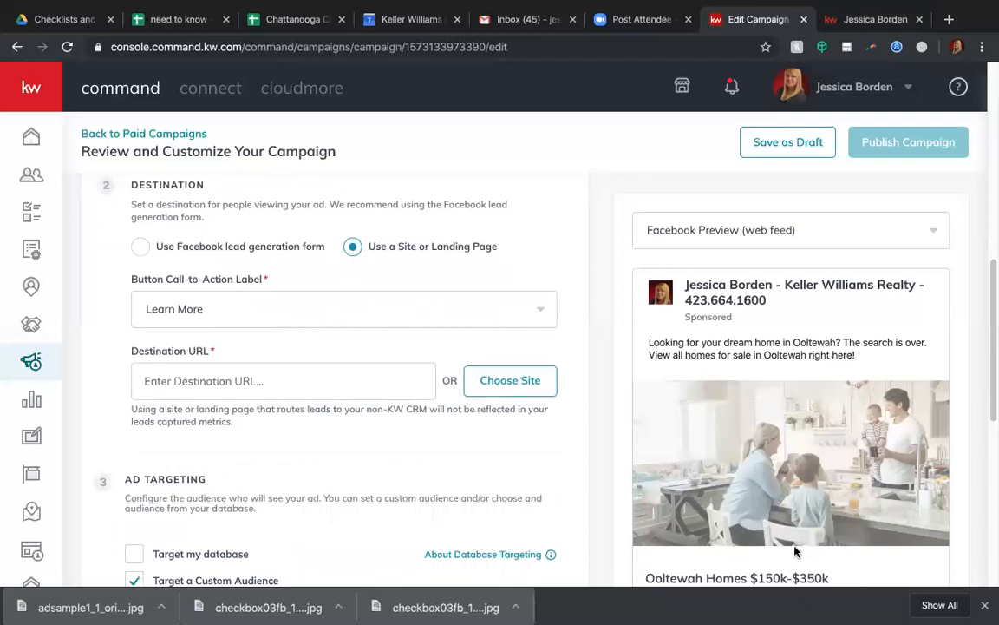
click(867, 19)
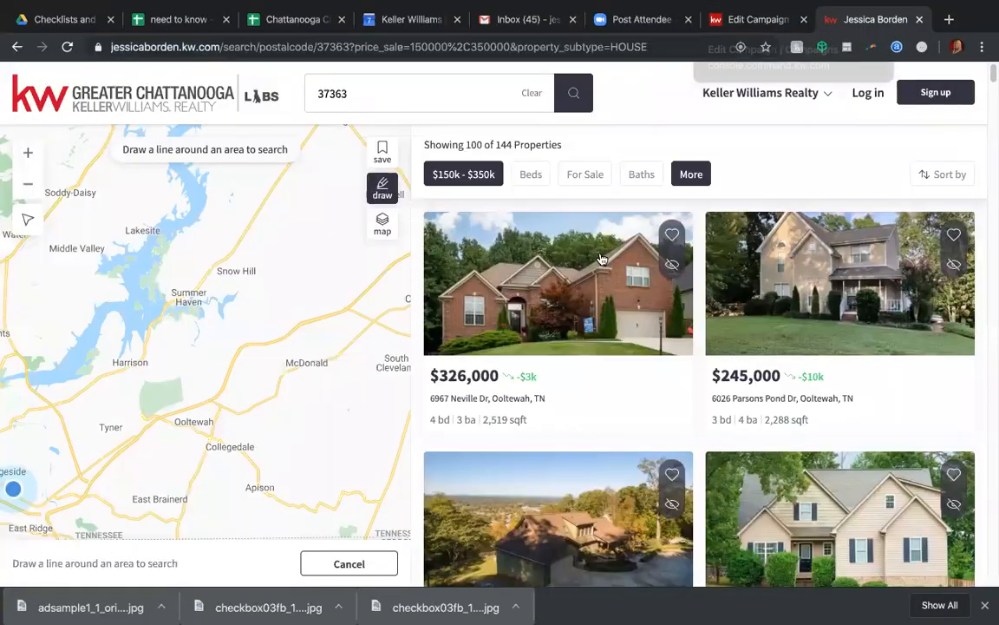
scroll(606, 263, down, 8)
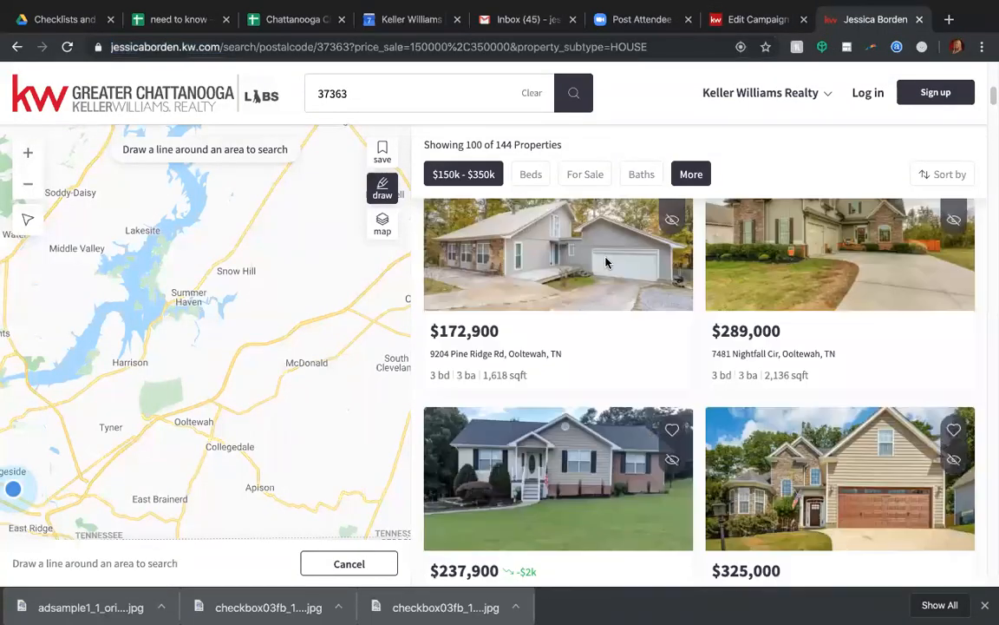
scroll(605, 263, down, 5)
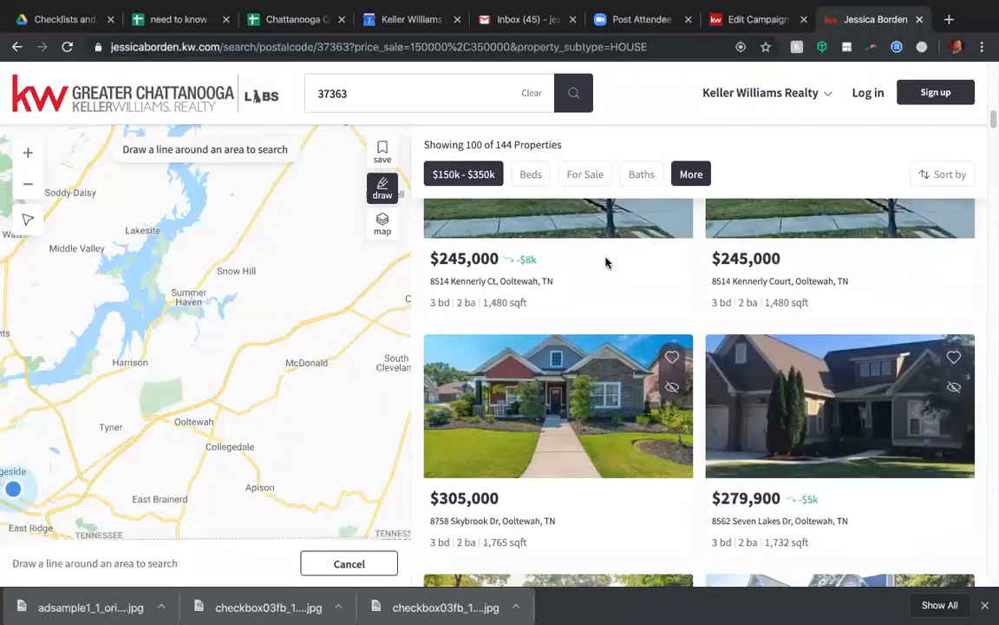
scroll(606, 263, up, 2)
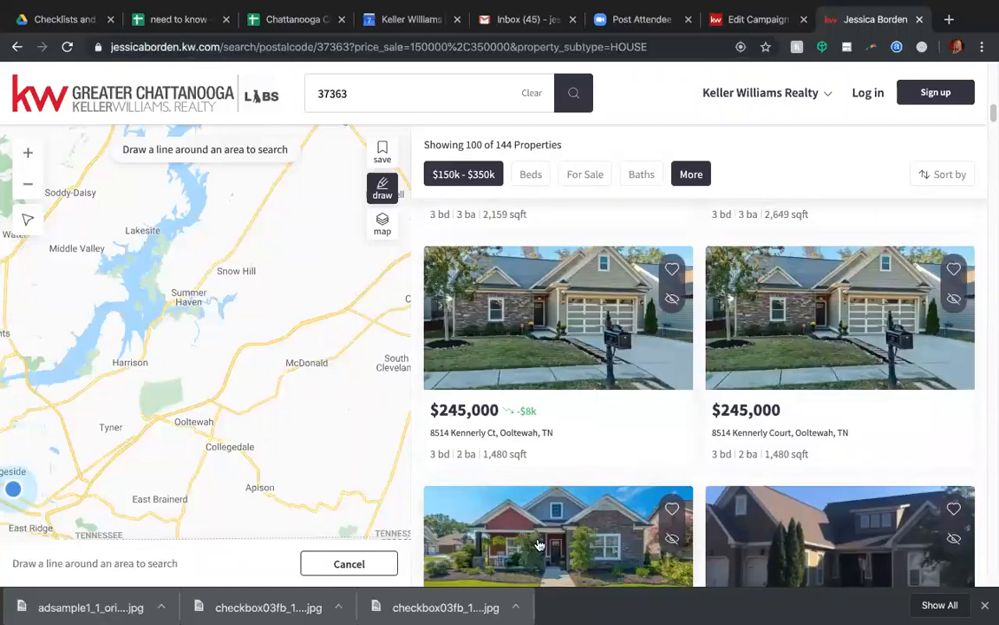
Open the $305,000 house listing and try to save it as a favourite, dismissing the sign-up form.
click(486, 491)
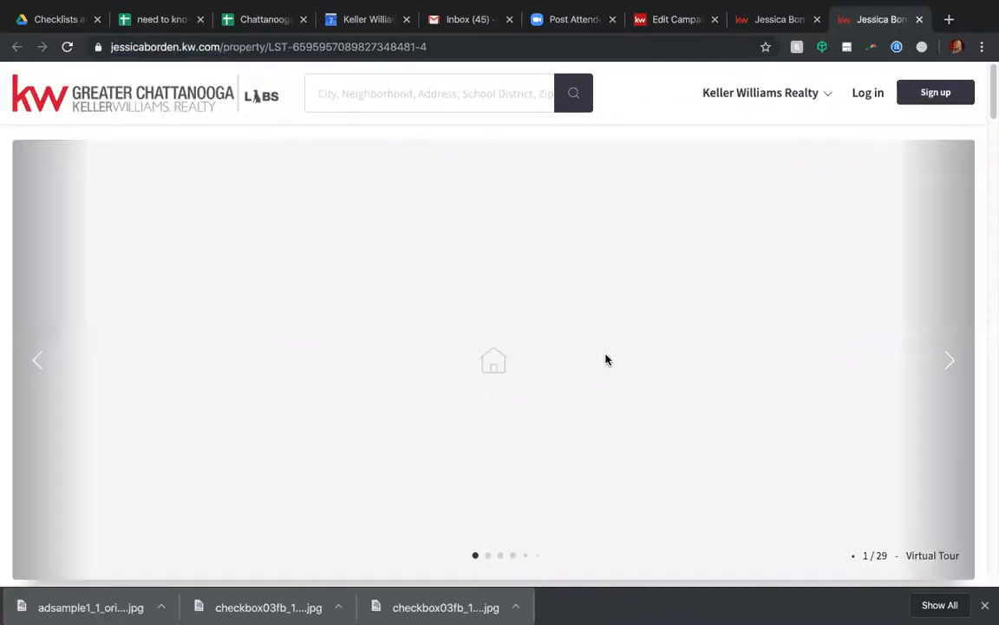
scroll(604, 359, down, 2)
scroll(605, 360, down, 1)
click(724, 445)
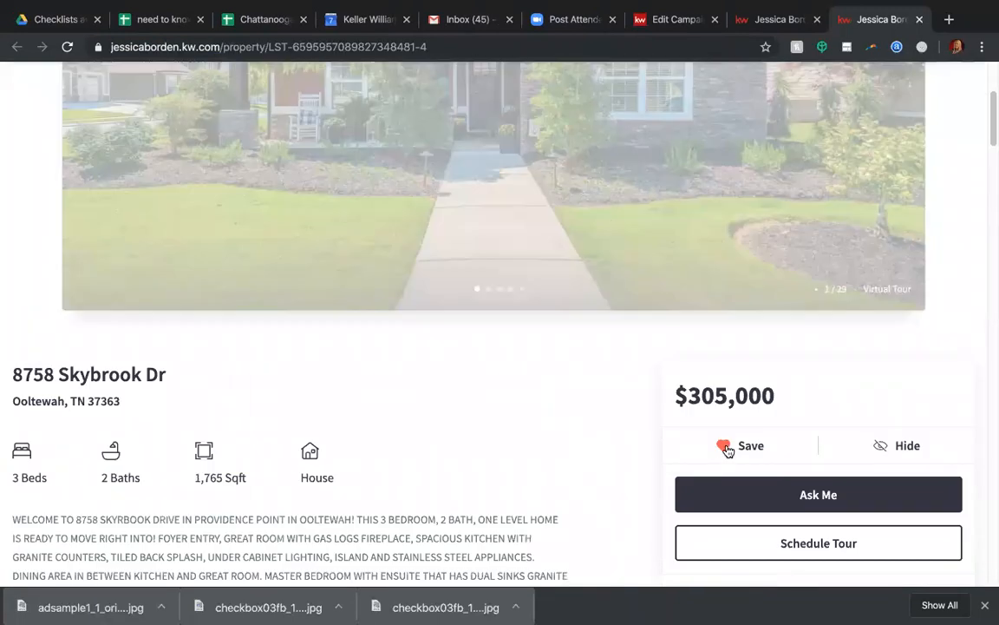
scroll(772, 485, down, 3)
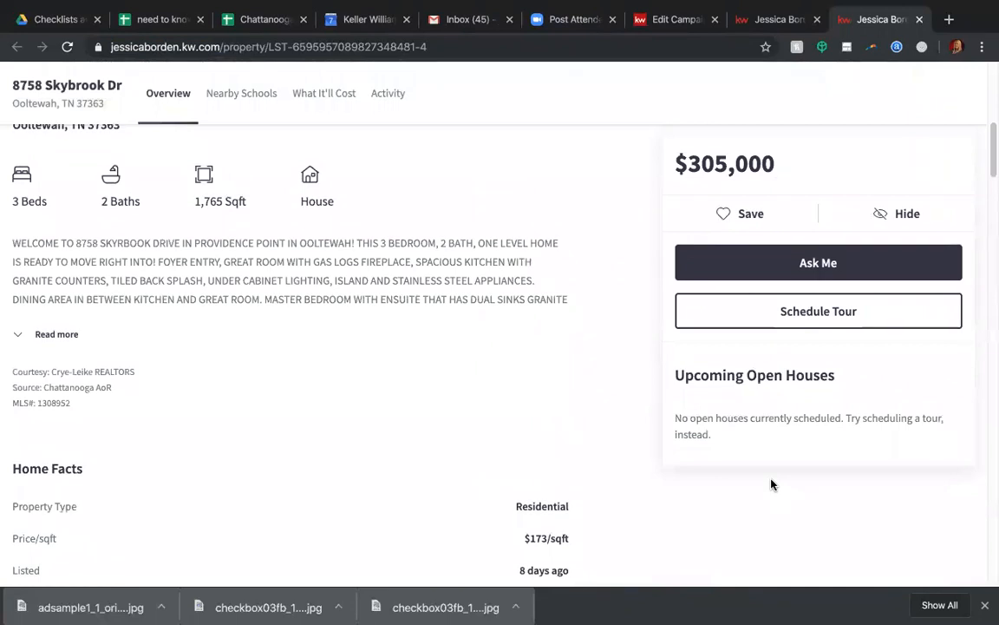
scroll(739, 475, up, 2)
scroll(486, 485, down, 4)
scroll(487, 485, up, 5)
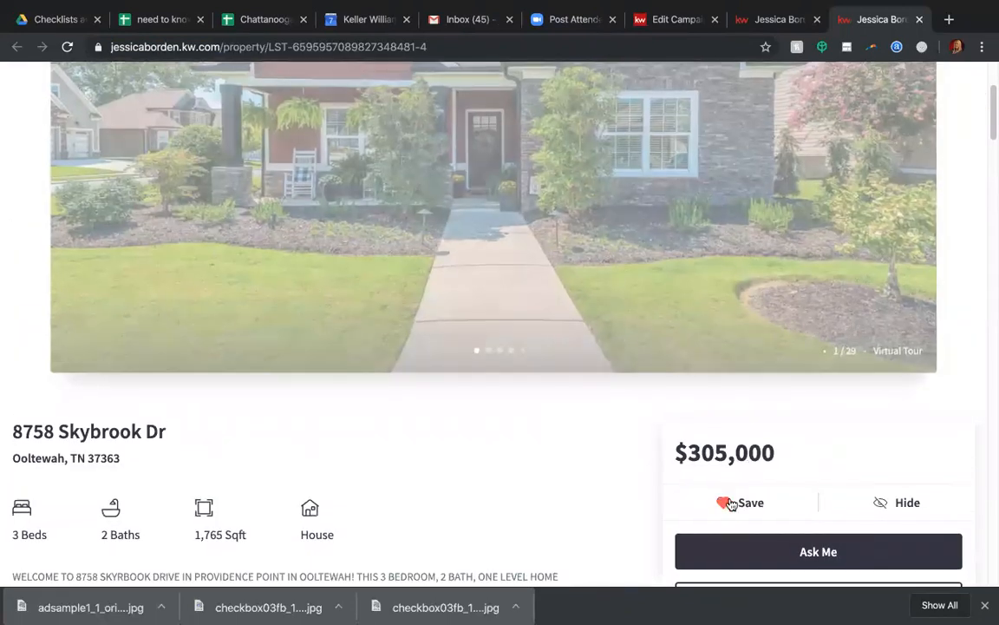
click(724, 500)
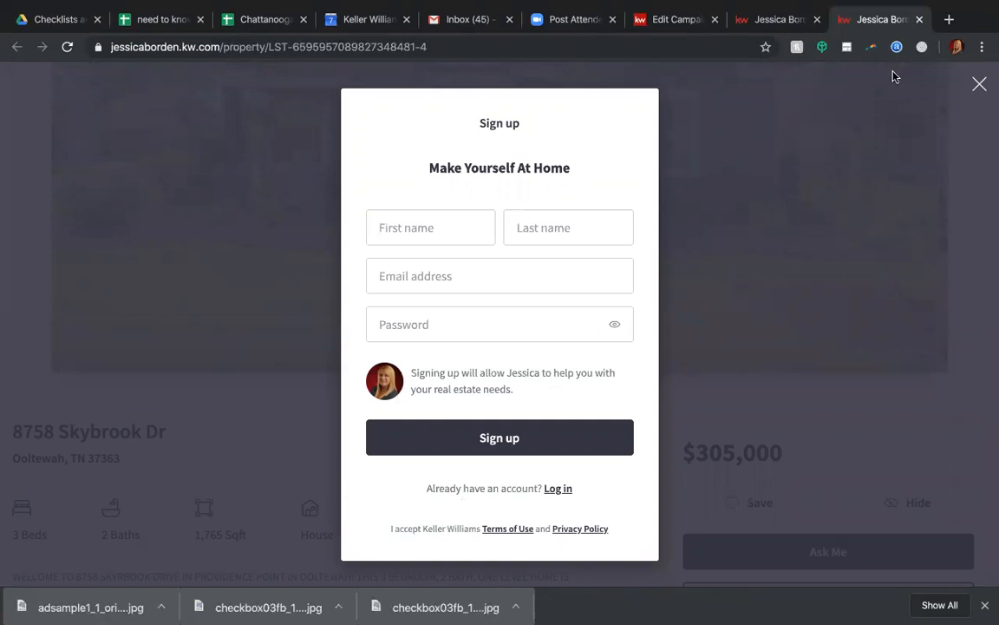
click(978, 84)
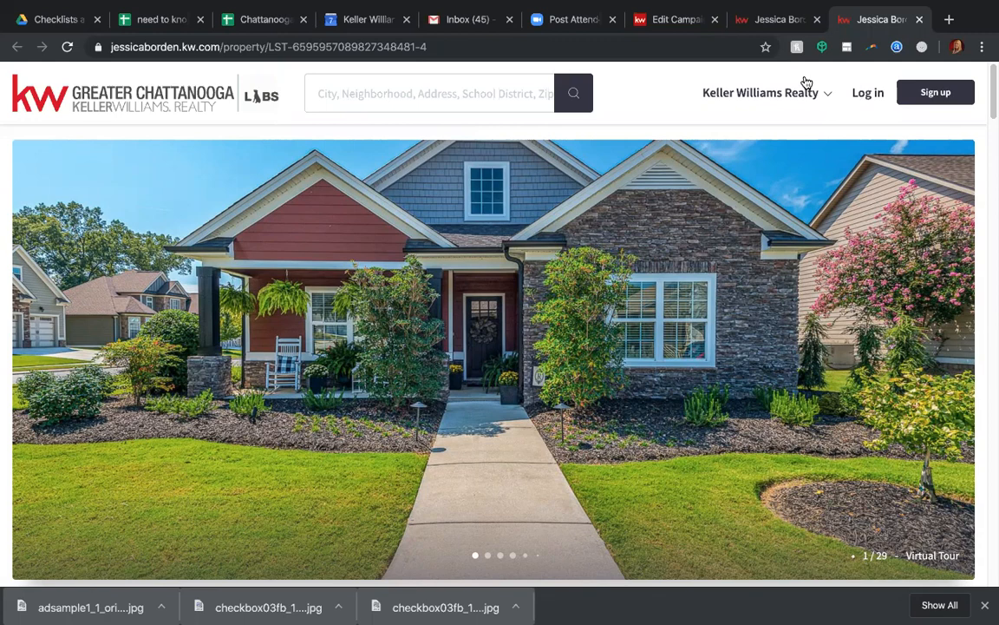
Copy the URL of the 37363 search for $150k - $350k houses into the campaign's Destination URL.
click(767, 20)
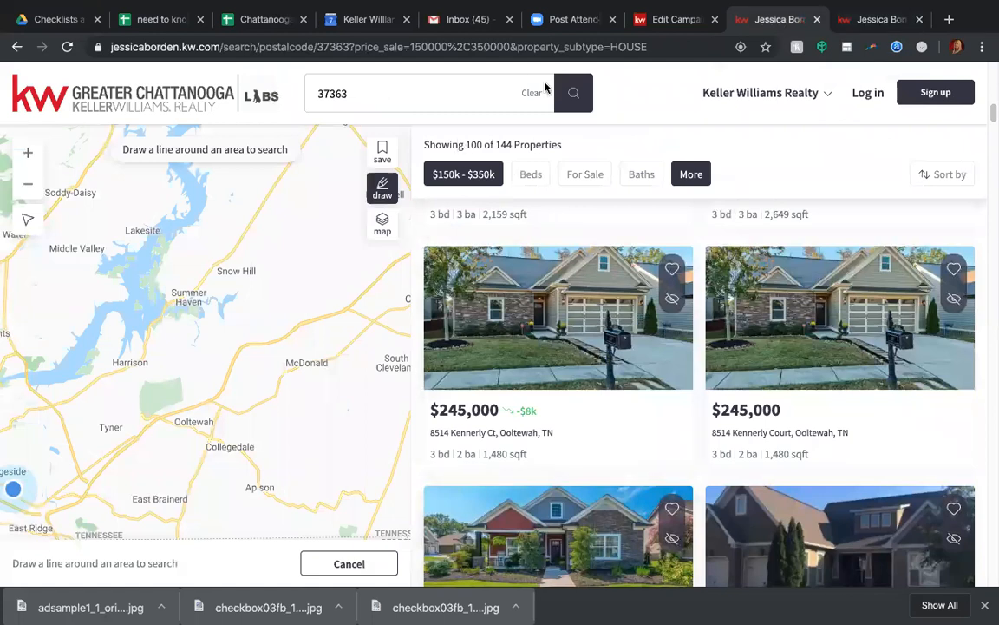
click(572, 45)
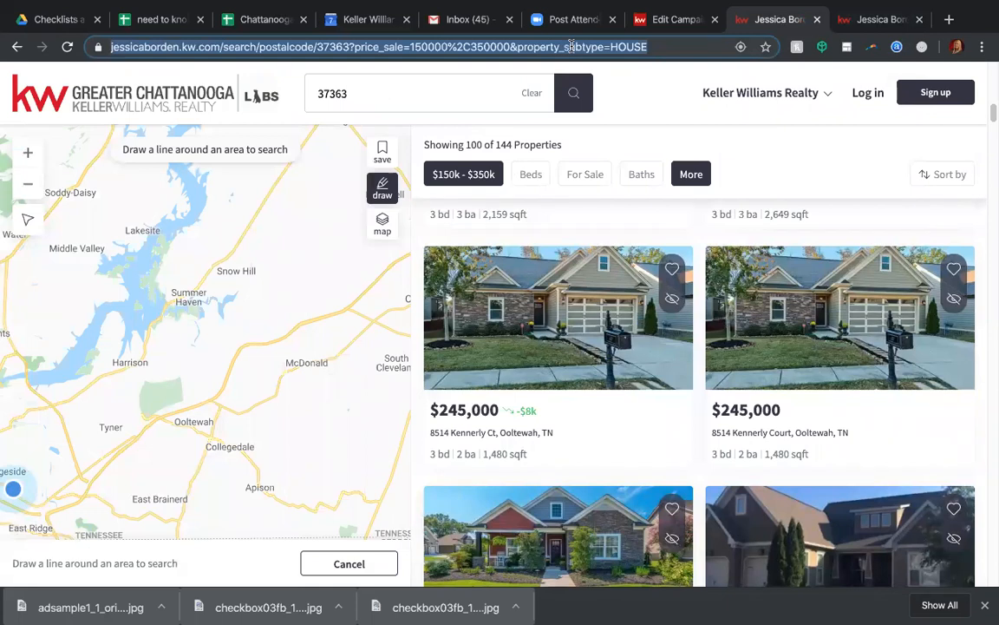
key(super+Tab)
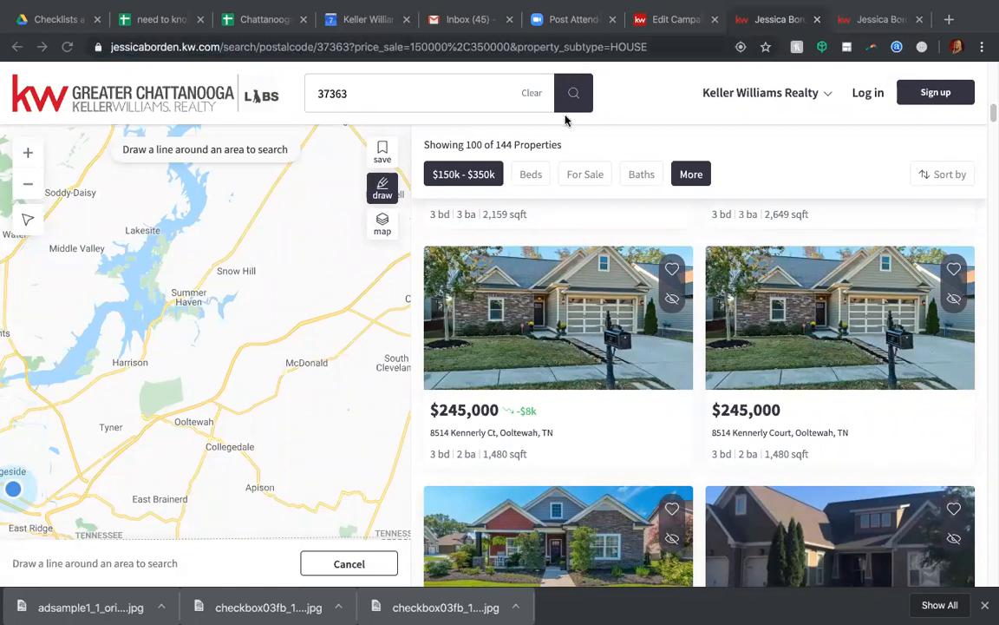
click(646, 19)
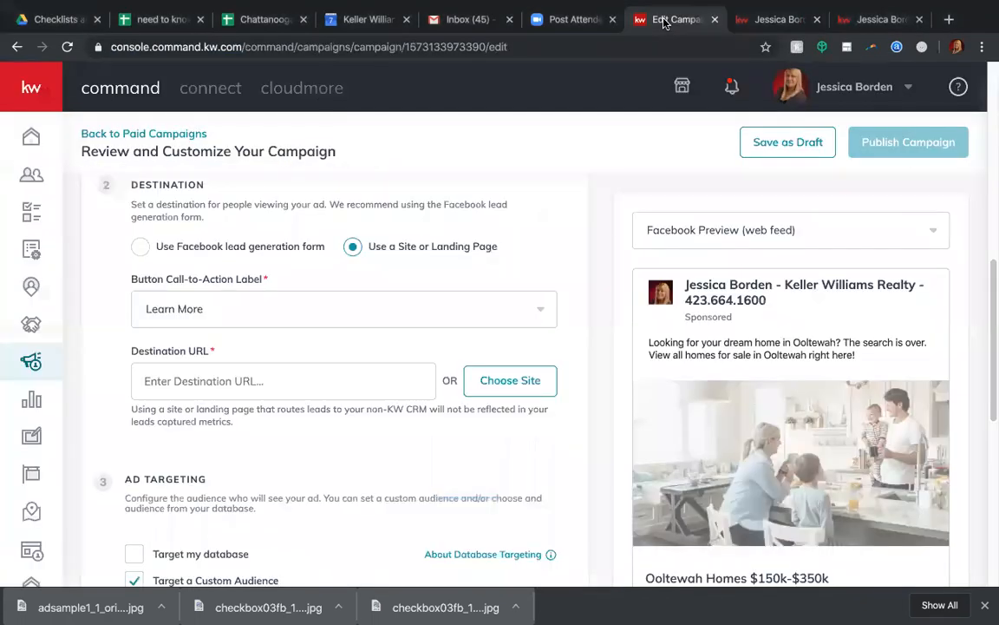
click(206, 382)
drag(206, 382, 97, 364)
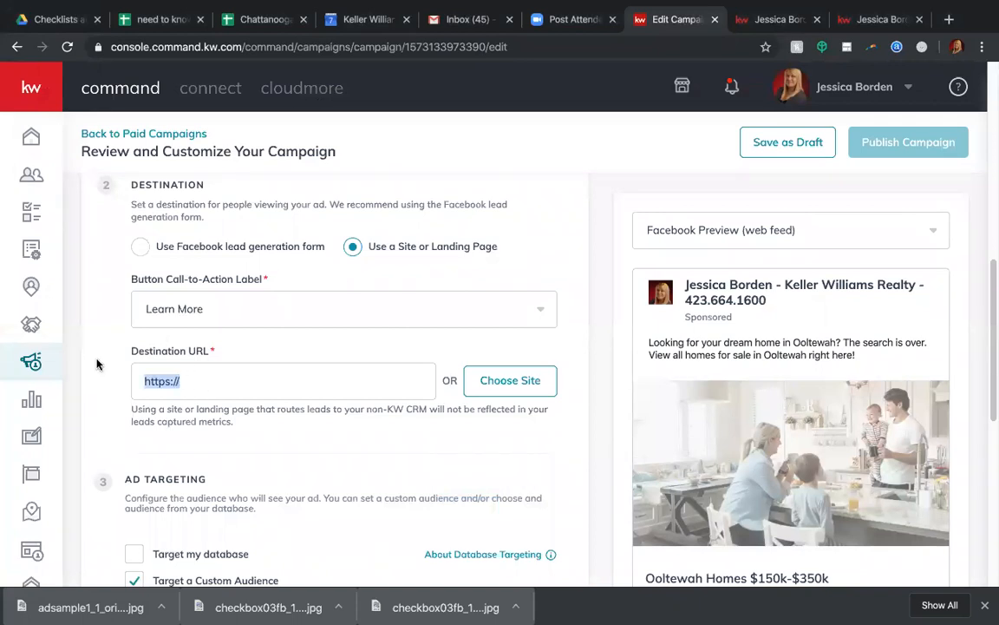
key(ctrl+v)
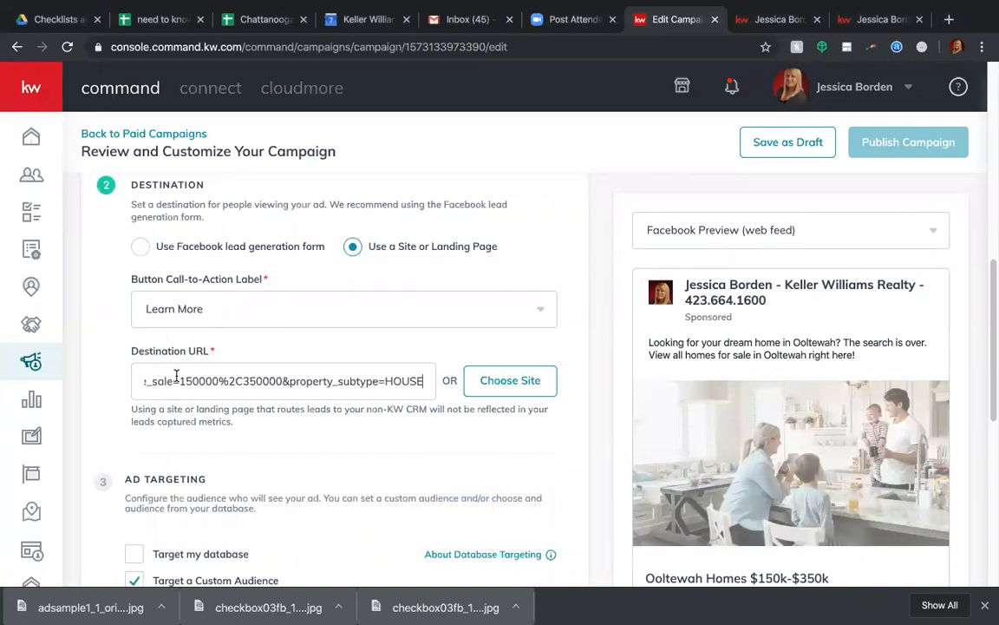
key(ctrl+a)
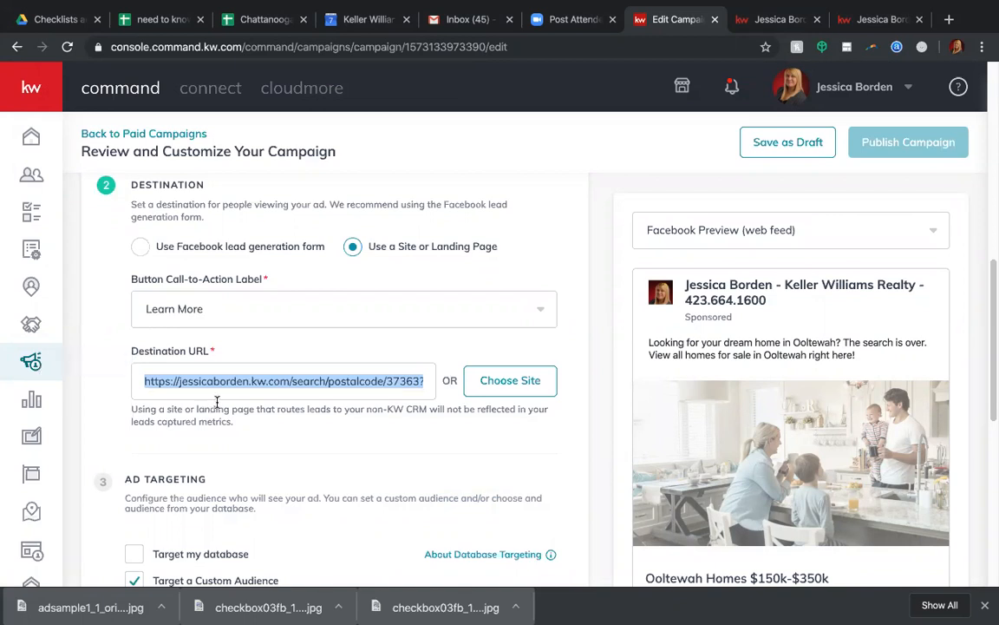
click(313, 428)
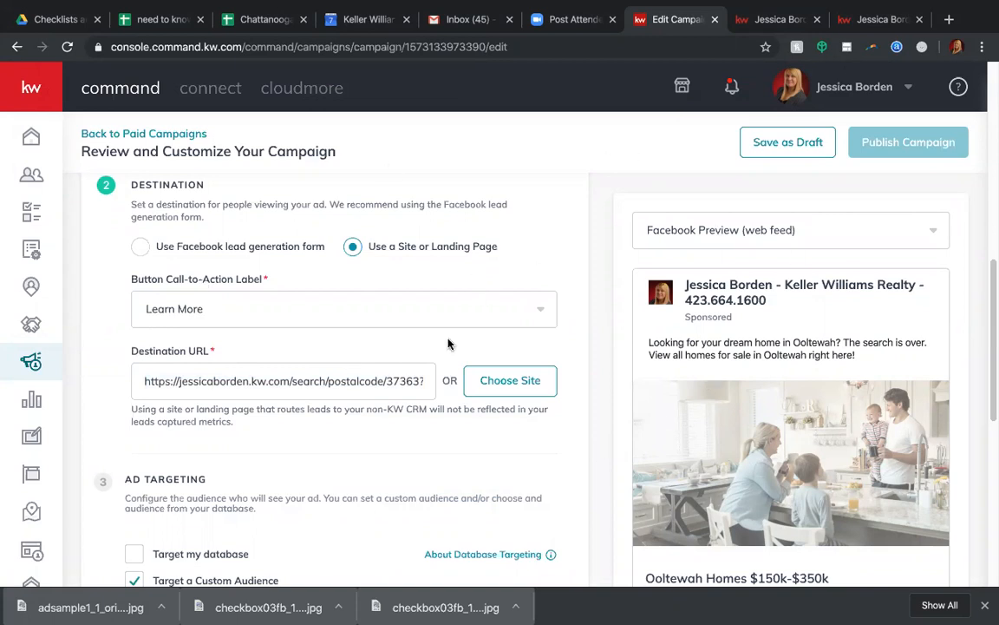
Browse further through the Ooltewah listings the ad links to and return to the campaign.
click(744, 19)
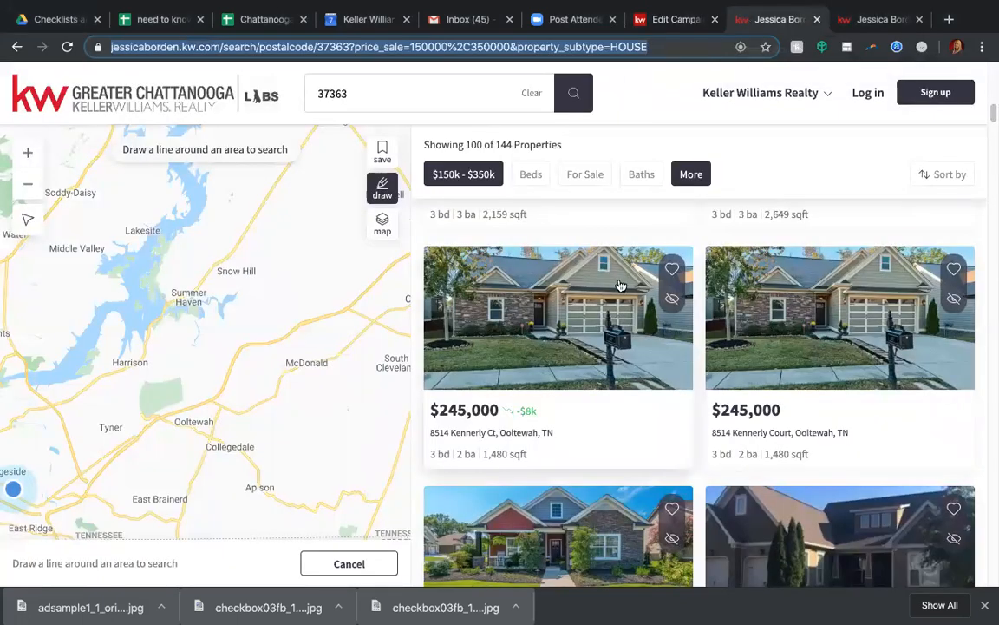
scroll(621, 284, down, 3)
scroll(620, 284, down, 4)
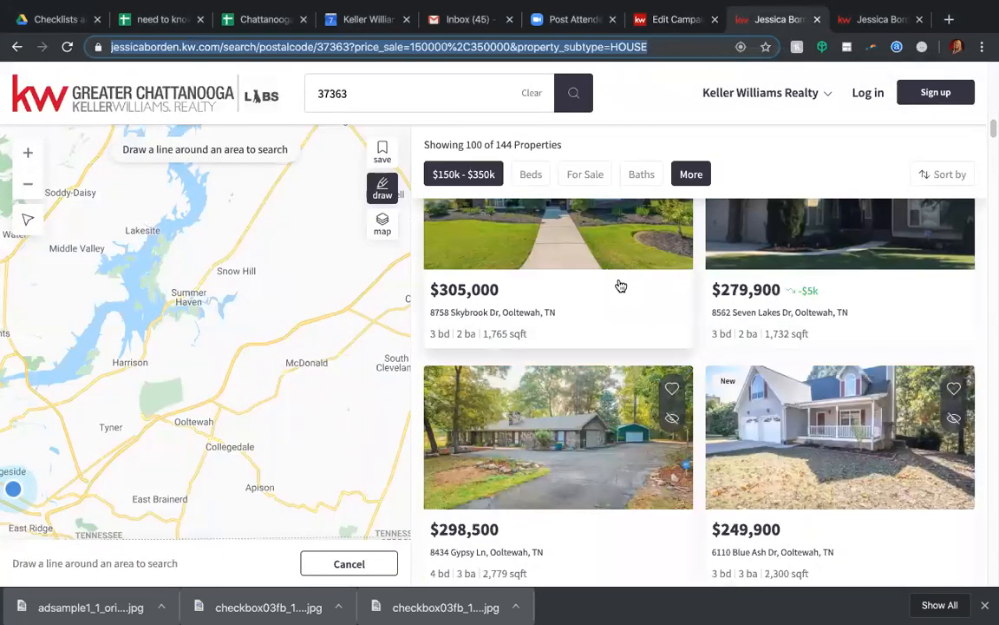
scroll(620, 283, down, 5)
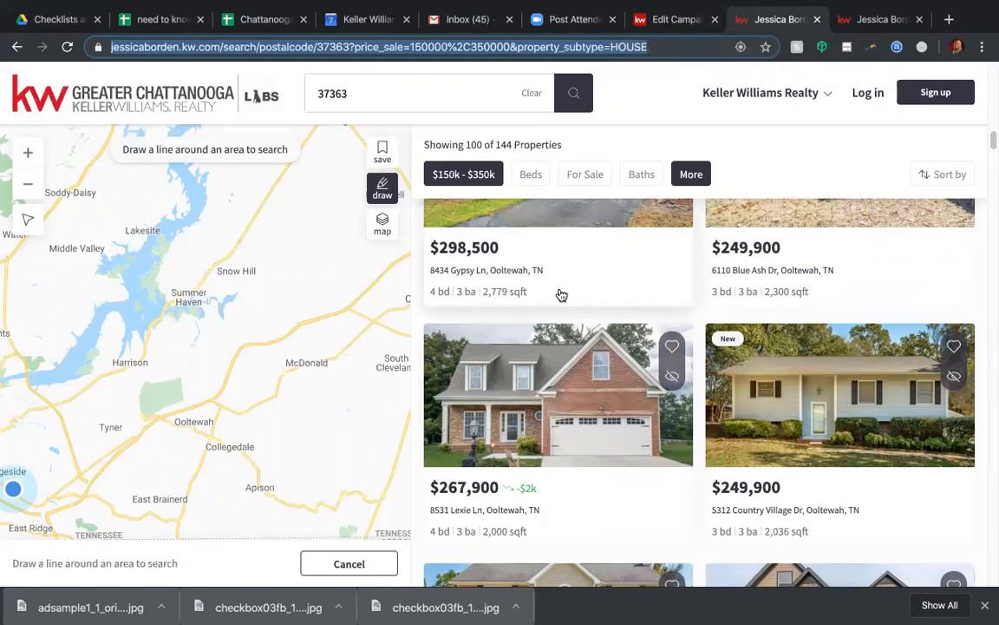
click(659, 19)
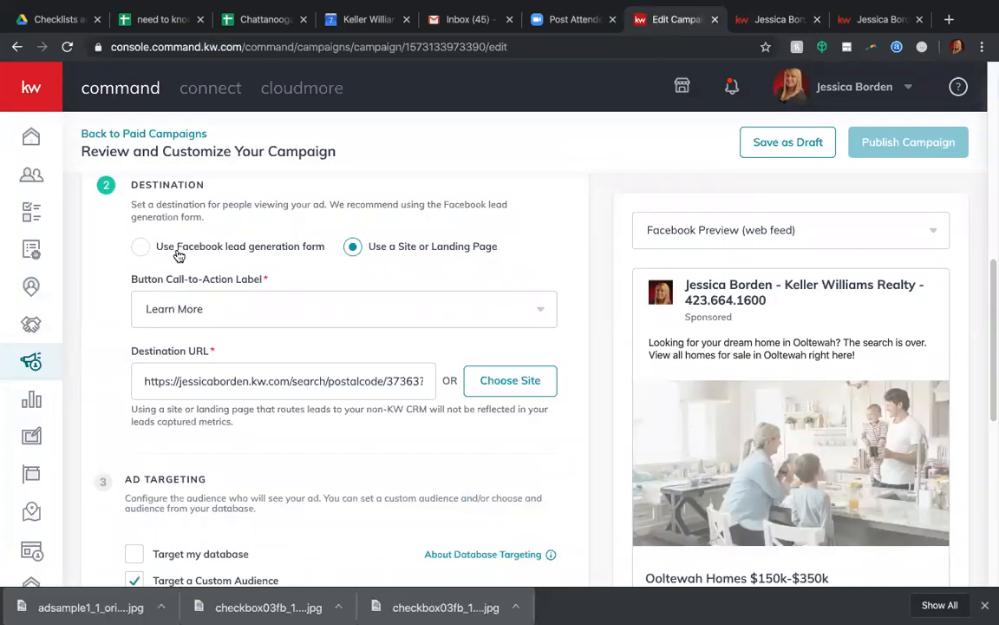
Try the Facebook lead generation form with the listings search URL as follow-up destination, and revert to using a site or landing page.
click(135, 250)
drag(197, 379, 136, 378)
key(ctrl+v)
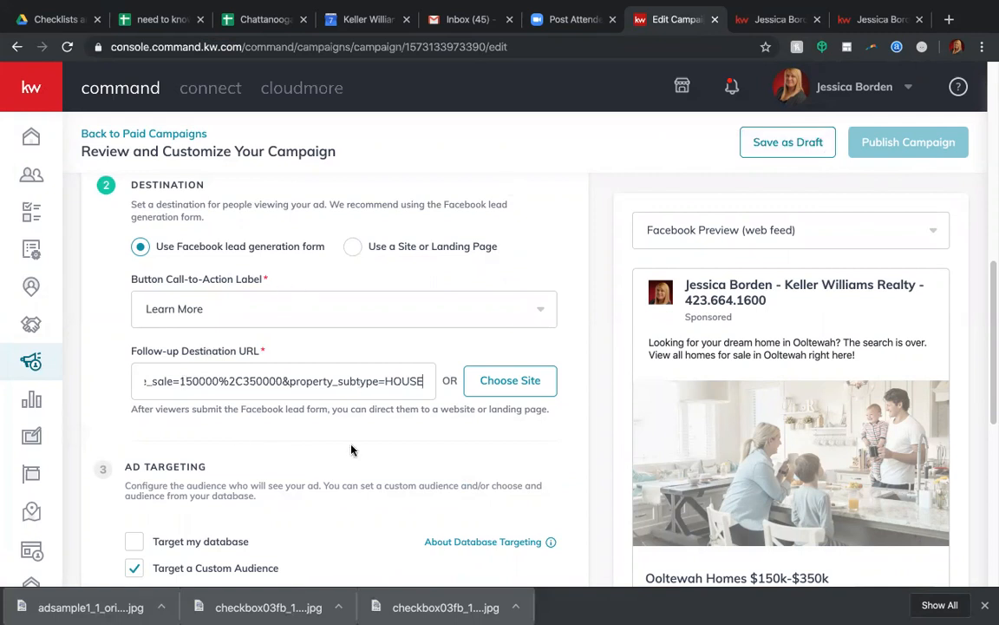
drag(163, 374, 33, 380)
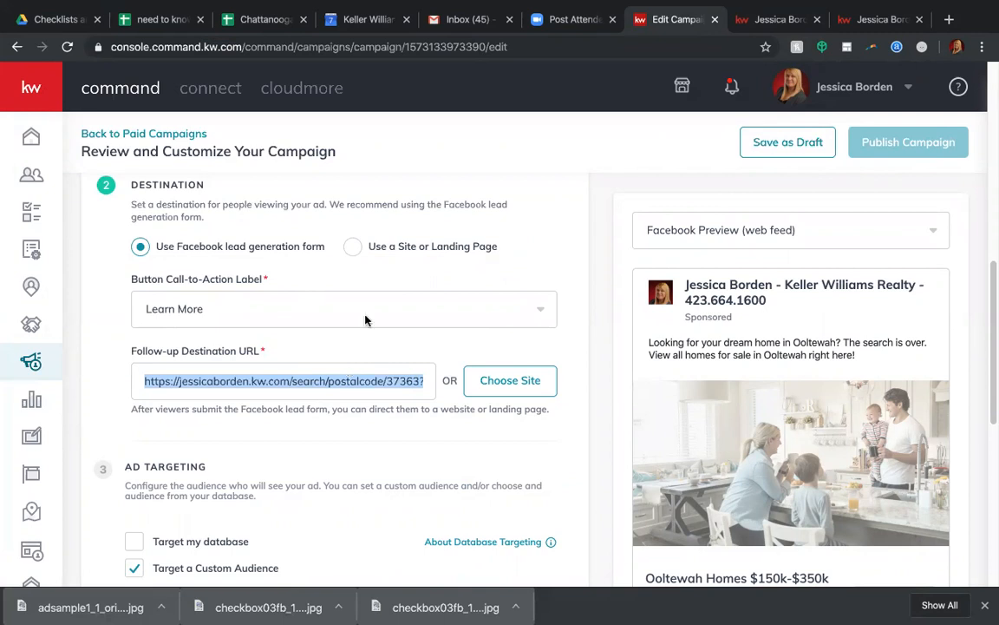
click(382, 249)
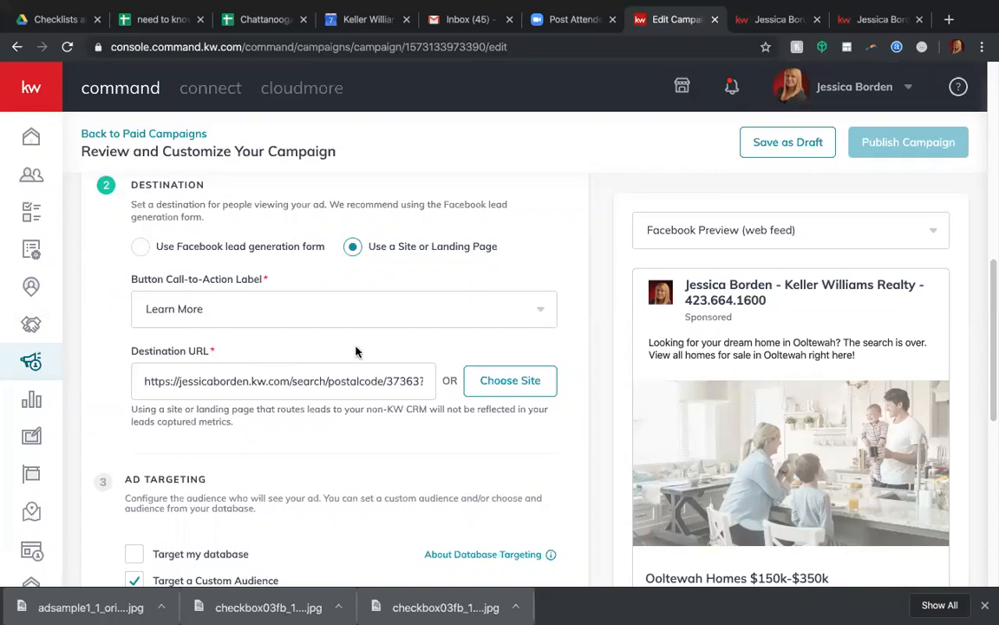
Set the custom audience location to Ooltewah, Tennessee with a 20-mile radius in the ad targeting.
scroll(332, 371, down, 1)
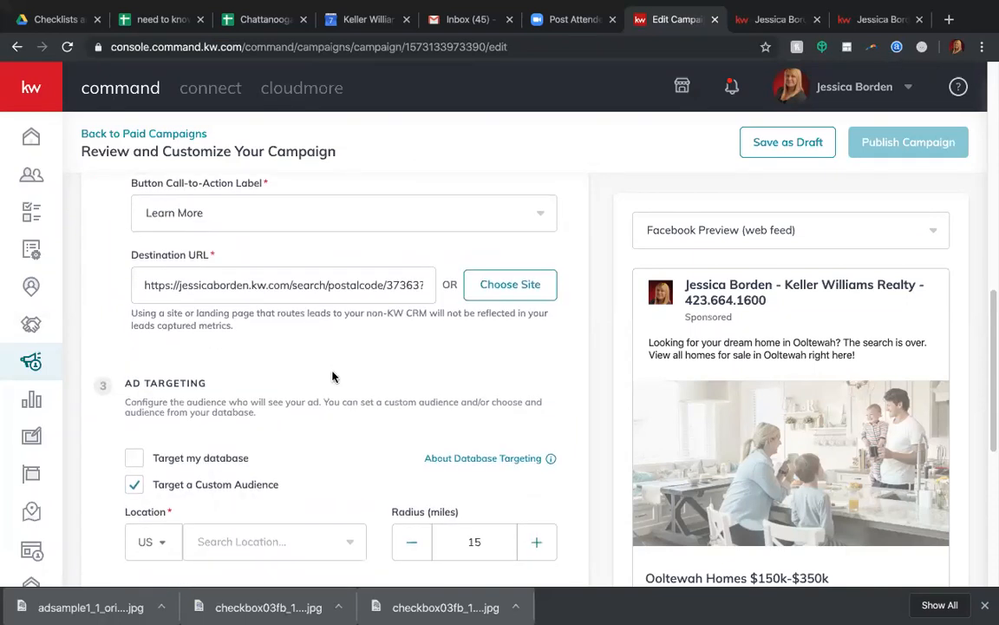
scroll(334, 370, down, 1)
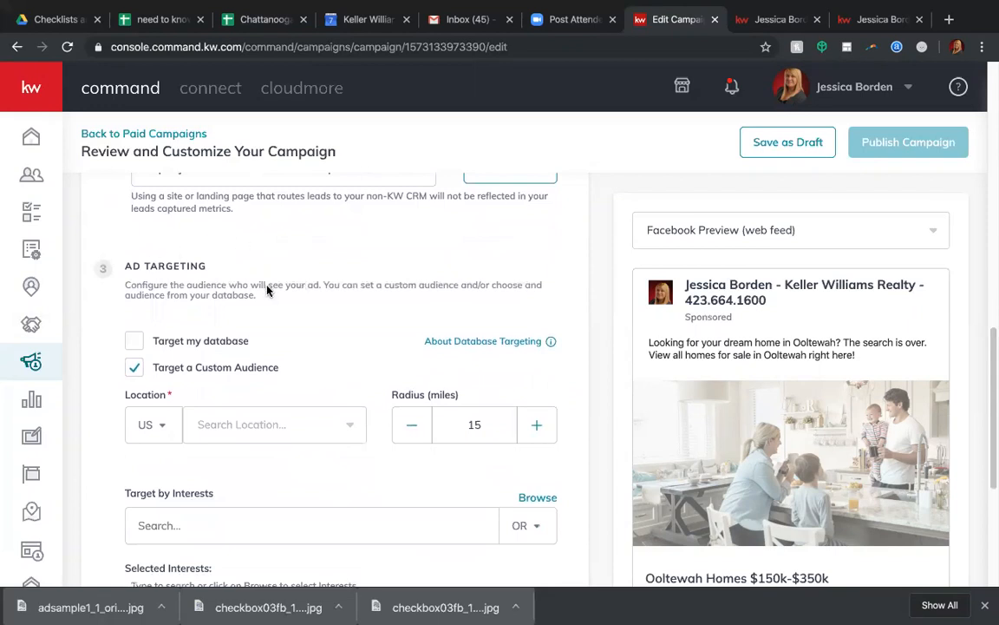
scroll(267, 291, down, 1)
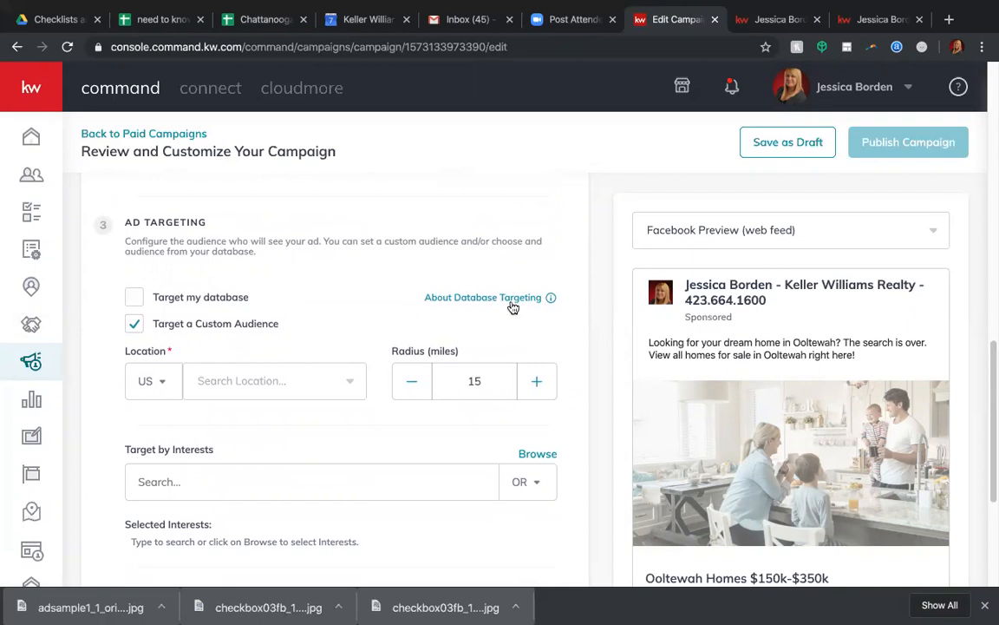
mouse_move(499, 296)
click(223, 378)
text(oolte)
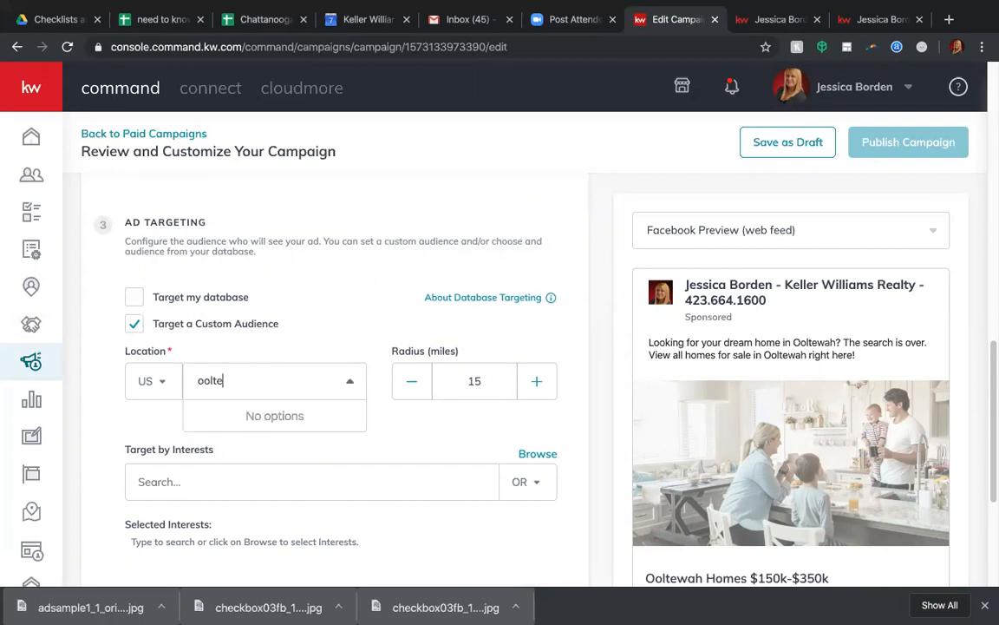
click(223, 422)
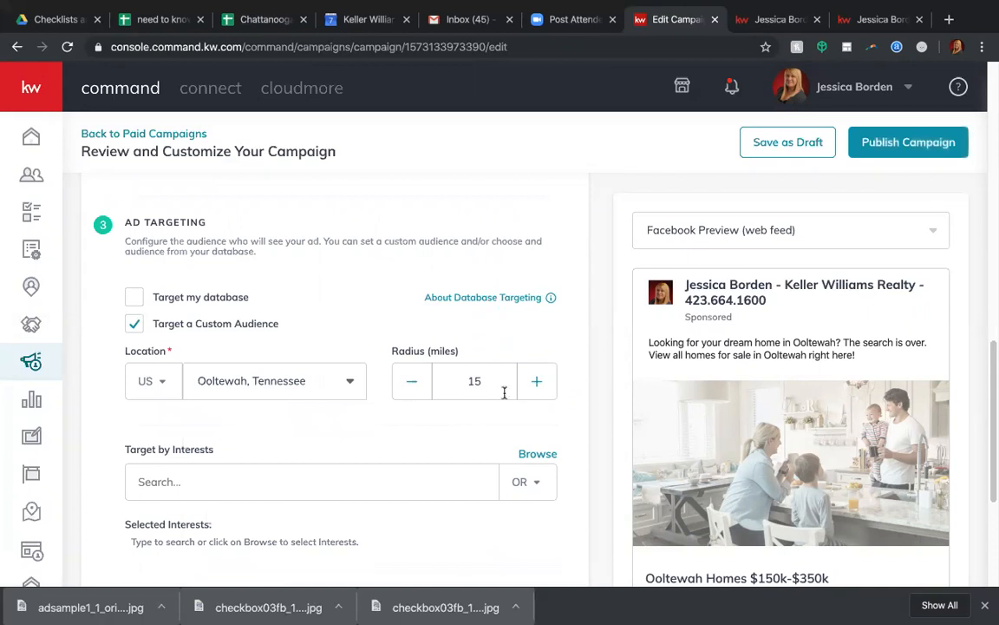
click(538, 384)
click(538, 384)
click(538, 384)
Save the Facebook & Instagram Ads settings without targeting any interests or using custom content.
scroll(417, 424, down, 3)
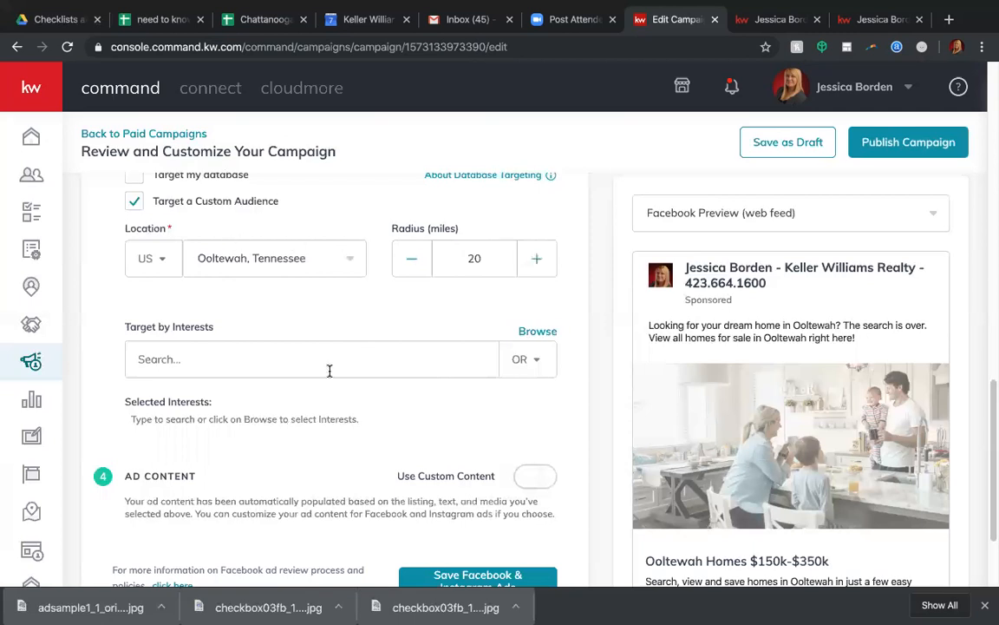
scroll(330, 371, up, 1)
scroll(330, 370, down, 2)
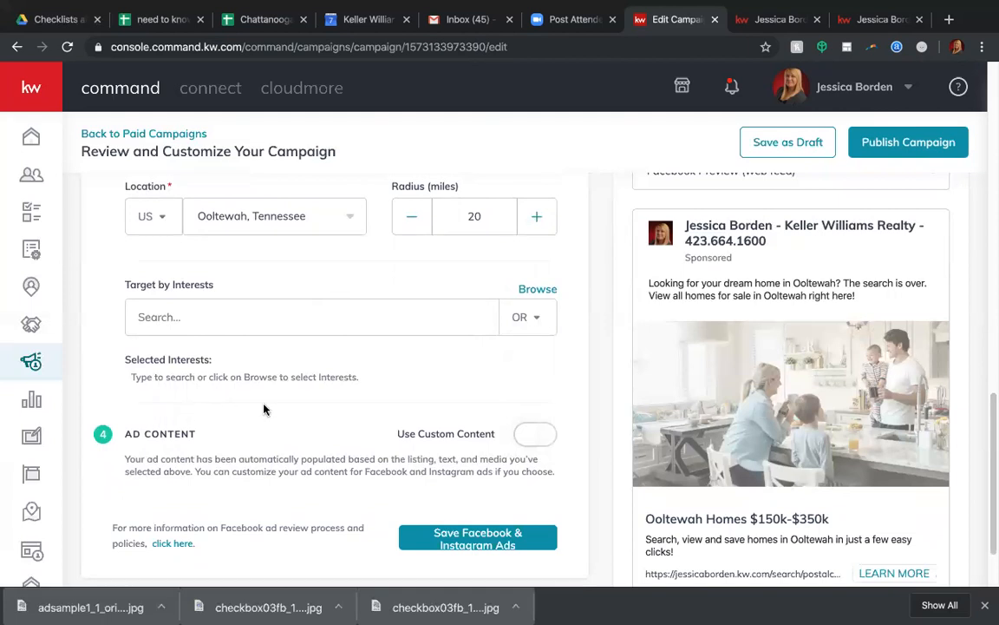
scroll(263, 408, down, 1)
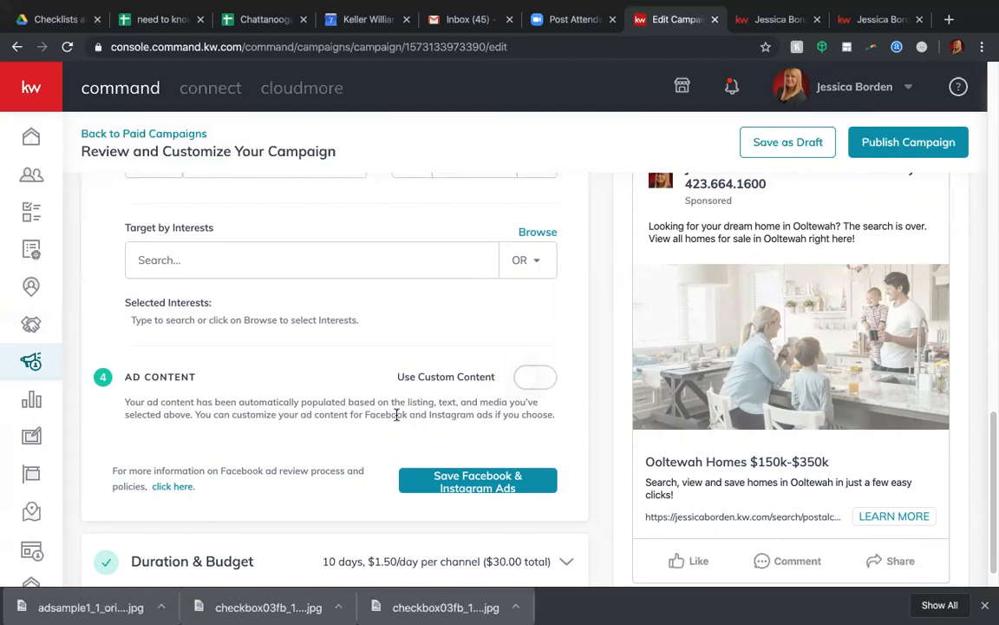
scroll(396, 417, down, 1)
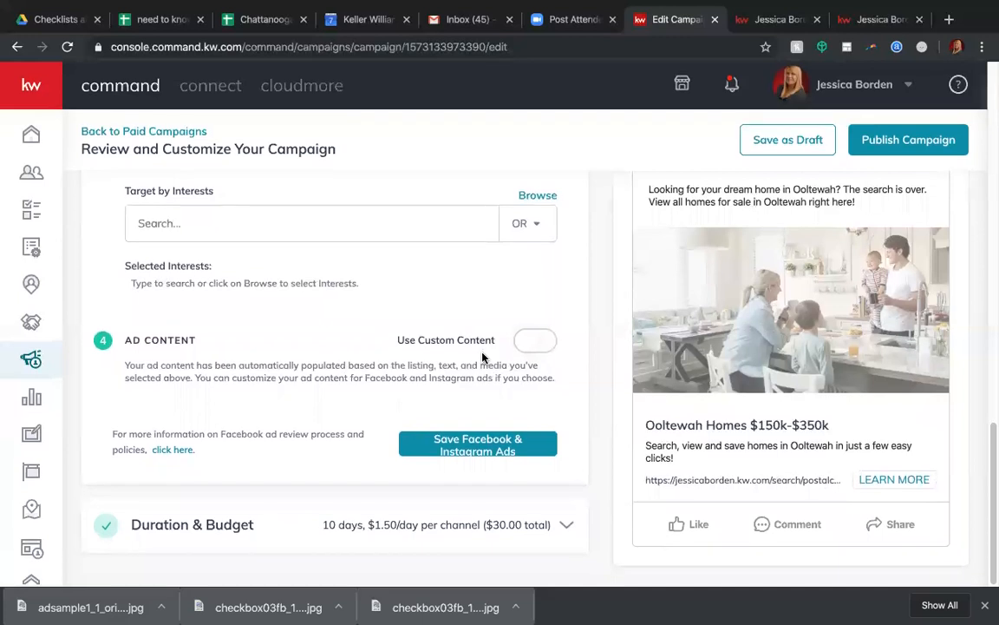
click(480, 449)
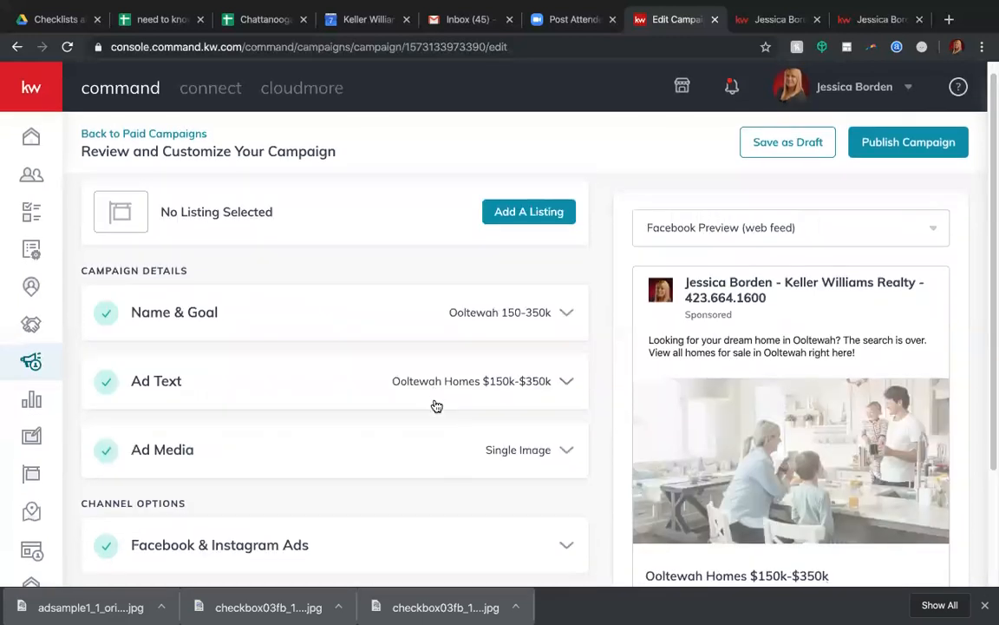
Enable automatic placements for Facebook/Instagram ads, disable even distribution across channels, and save the campaign's duration and budget.
scroll(437, 406, down, 2)
scroll(436, 405, down, 1)
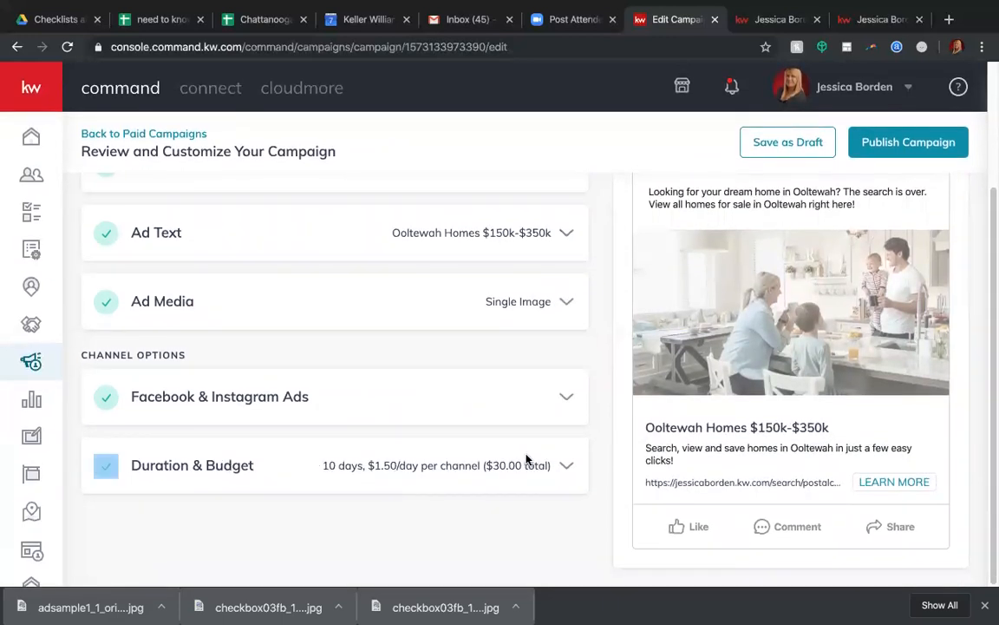
click(568, 470)
scroll(473, 461, down, 2)
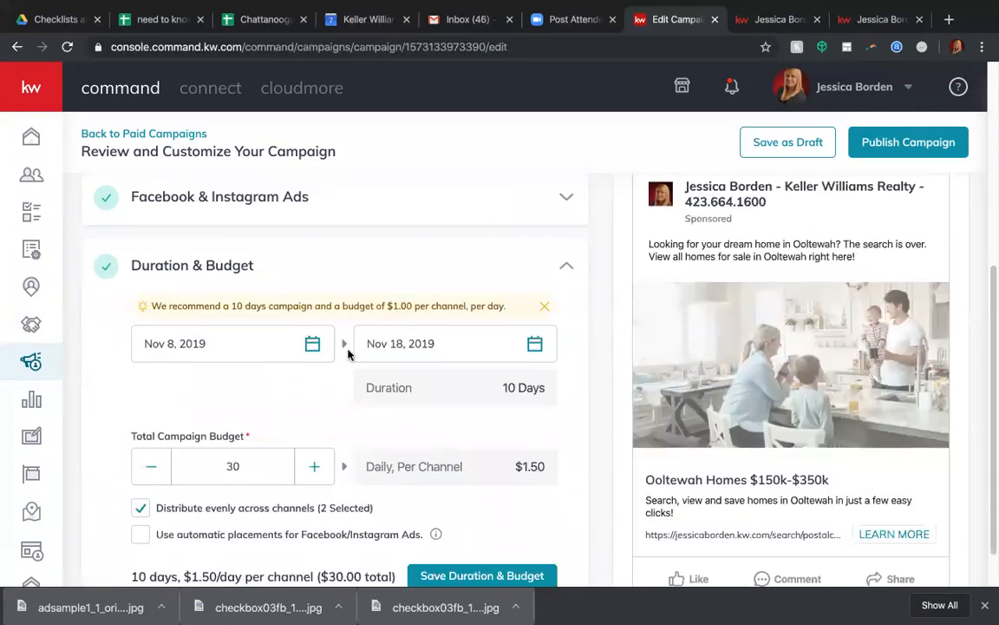
scroll(319, 404, down, 1)
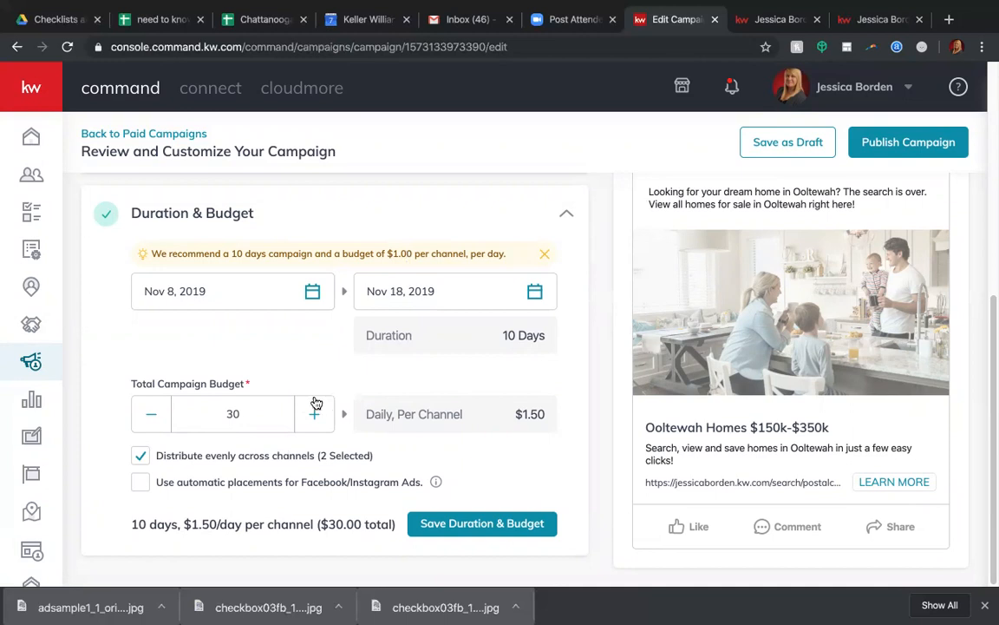
click(141, 483)
click(139, 455)
scroll(271, 477, down, 3)
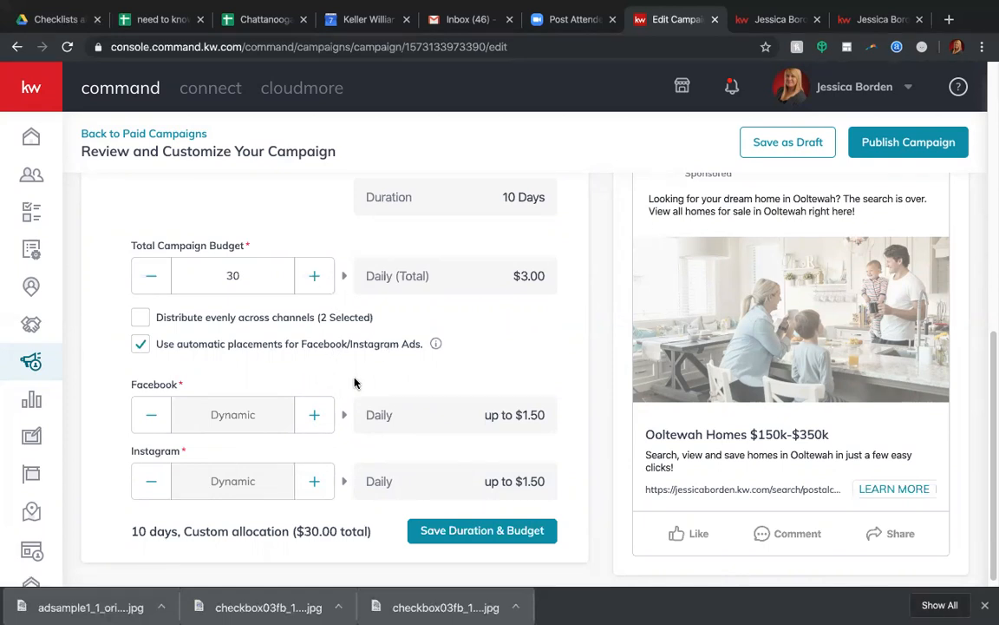
scroll(364, 395, down, 1)
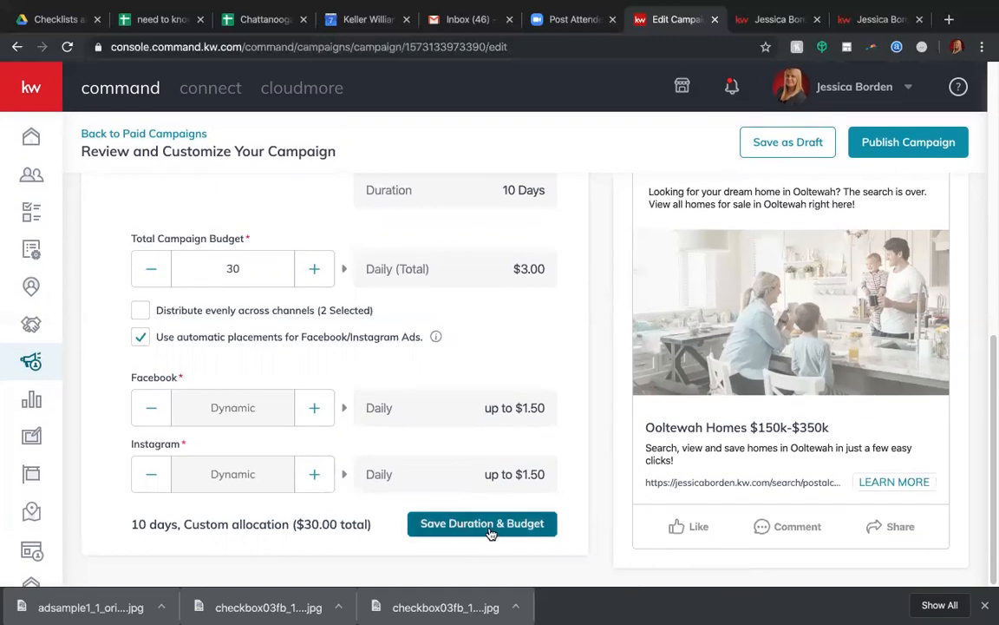
click(482, 524)
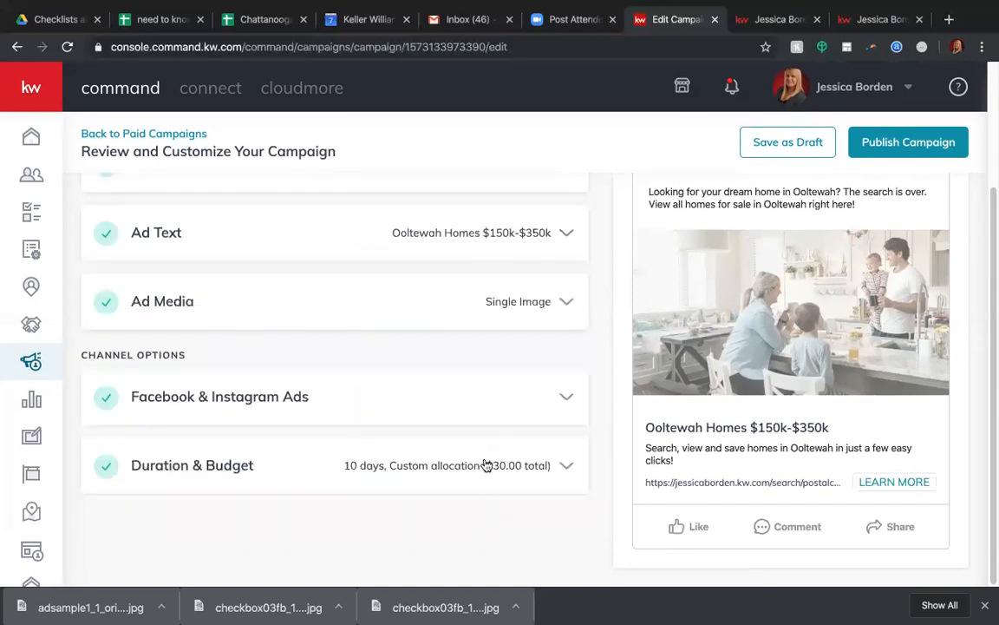
Review the campaign sections and preview the ad in the other Facebook format.
scroll(487, 466, down, 1)
scroll(486, 466, up, 3)
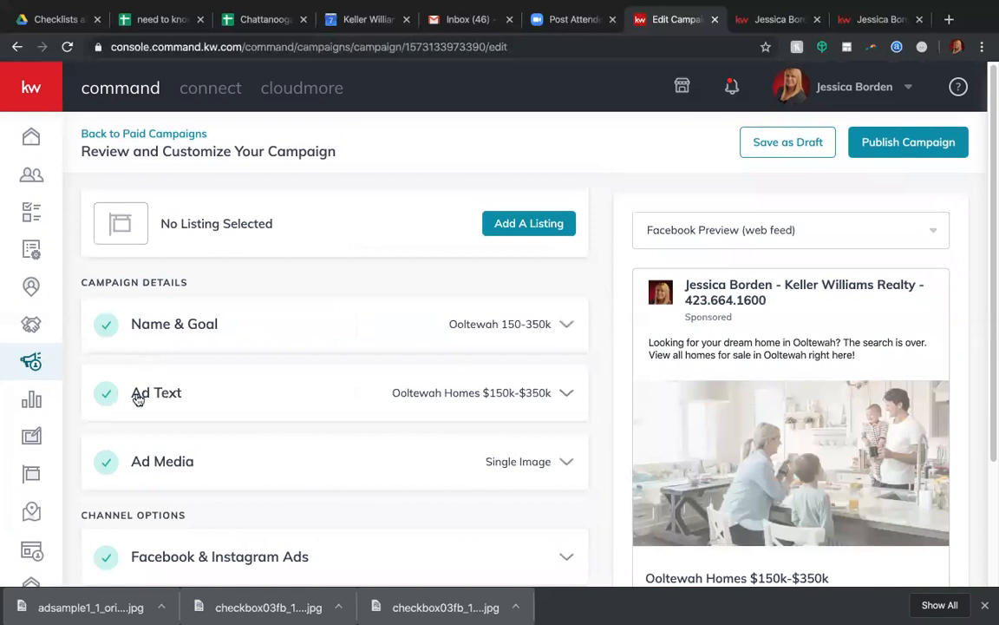
scroll(142, 466, down, 3)
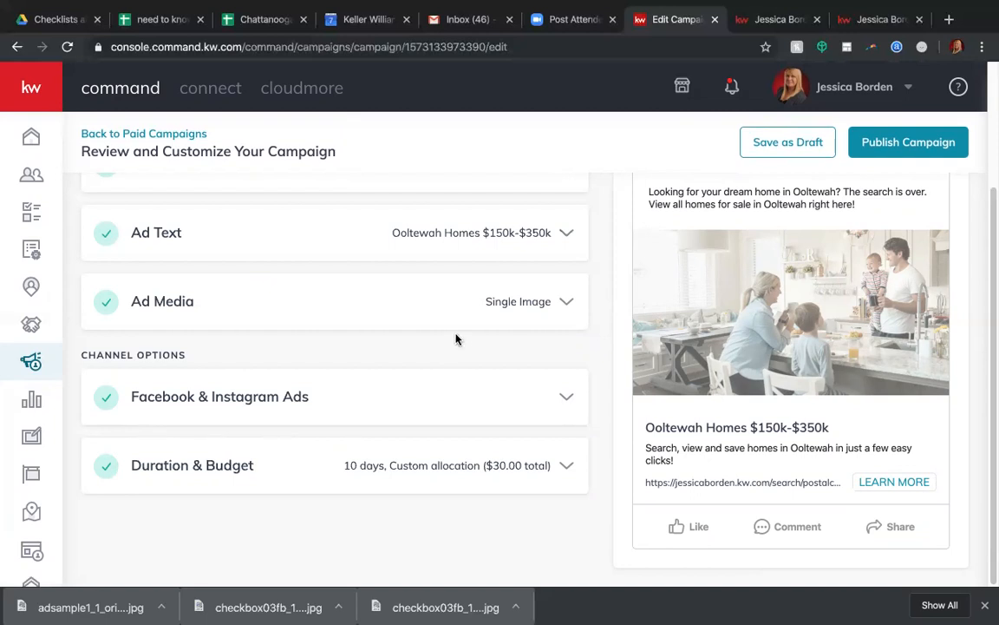
scroll(457, 339, up, 2)
scroll(720, 329, up, 2)
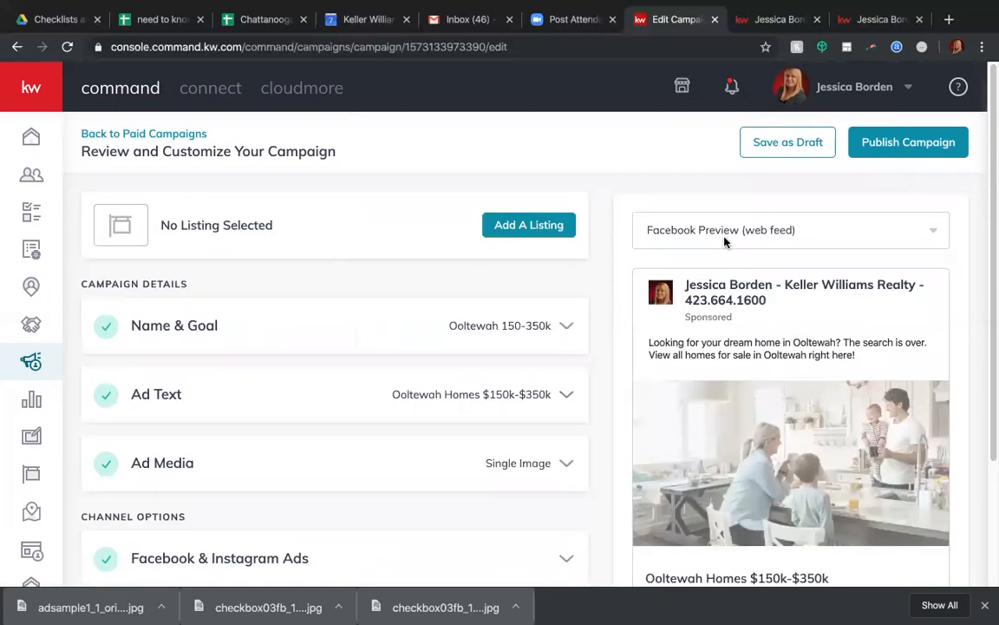
click(724, 238)
click(714, 300)
scroll(715, 296, down, 1)
scroll(716, 296, down, 4)
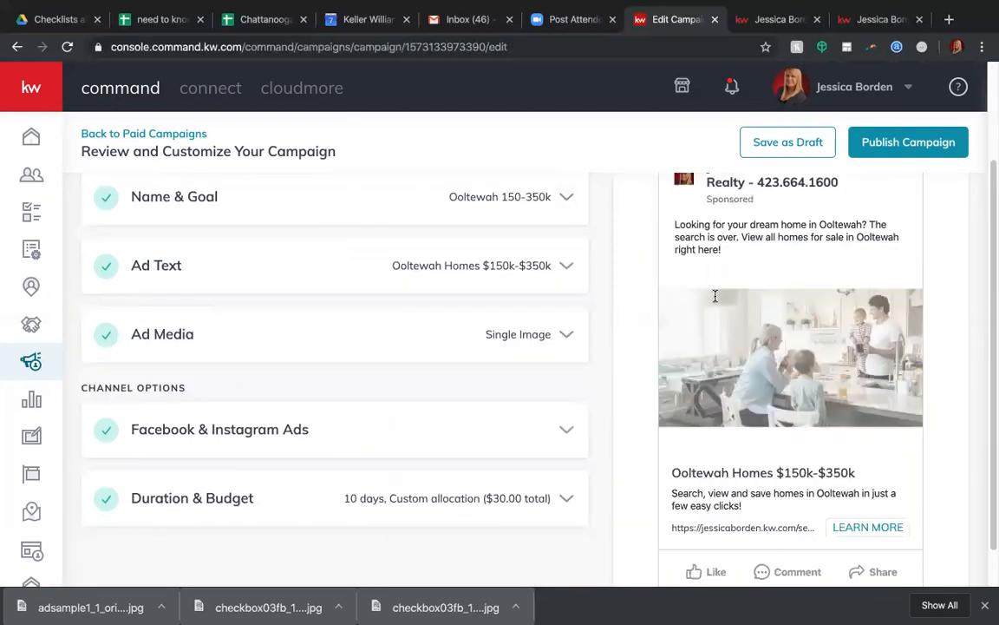
Preview the ad as an Instagram Ad and an Instagram Story, and return to the Instagram Ad preview.
scroll(764, 252, up, 4)
click(785, 229)
click(684, 338)
scroll(687, 347, down, 2)
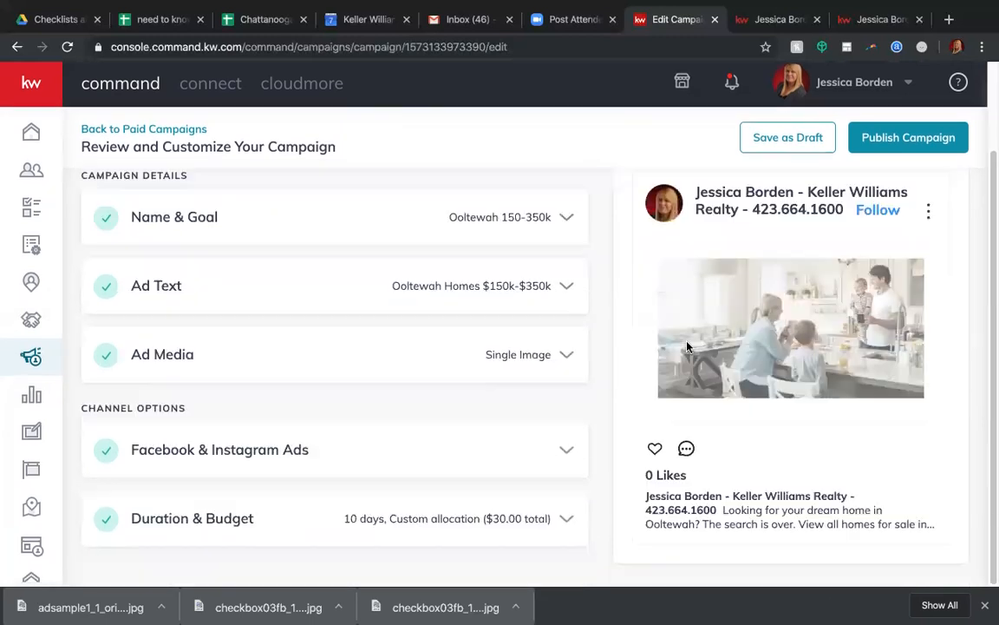
scroll(687, 347, up, 3)
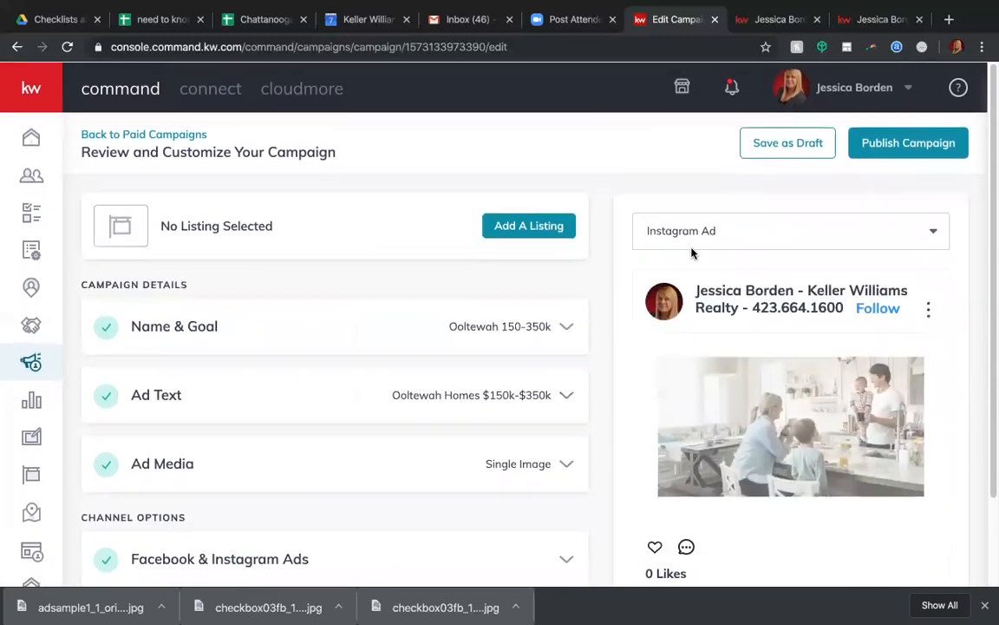
click(694, 233)
click(688, 379)
scroll(689, 379, down, 3)
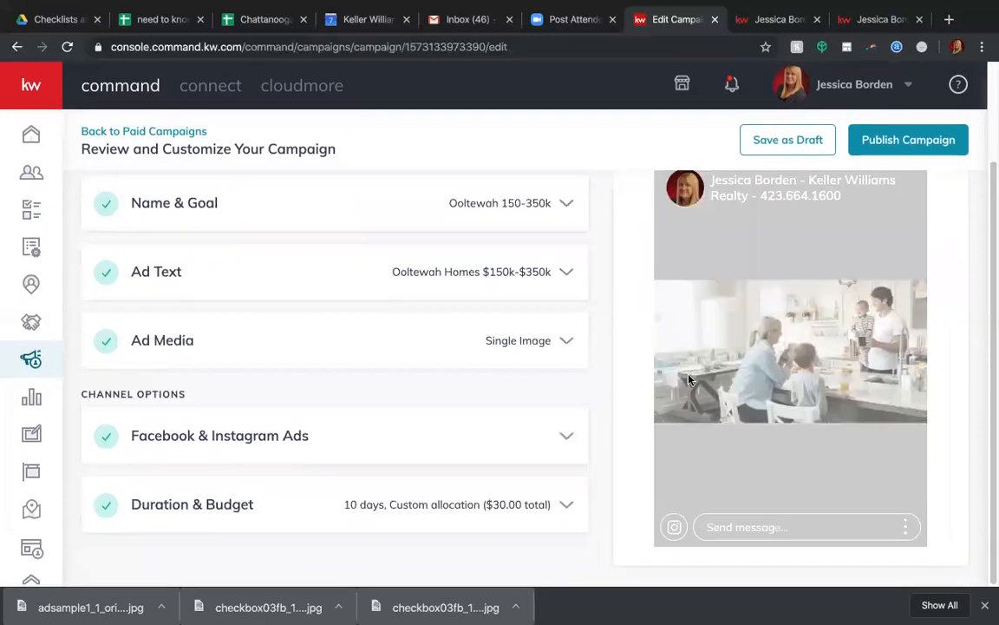
scroll(778, 367, up, 3)
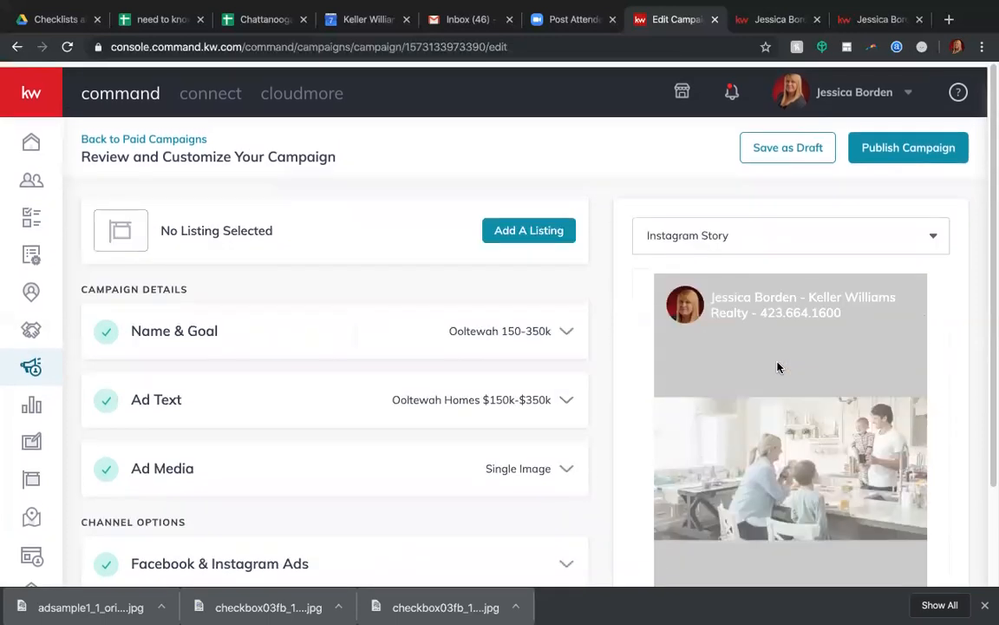
click(747, 234)
click(709, 343)
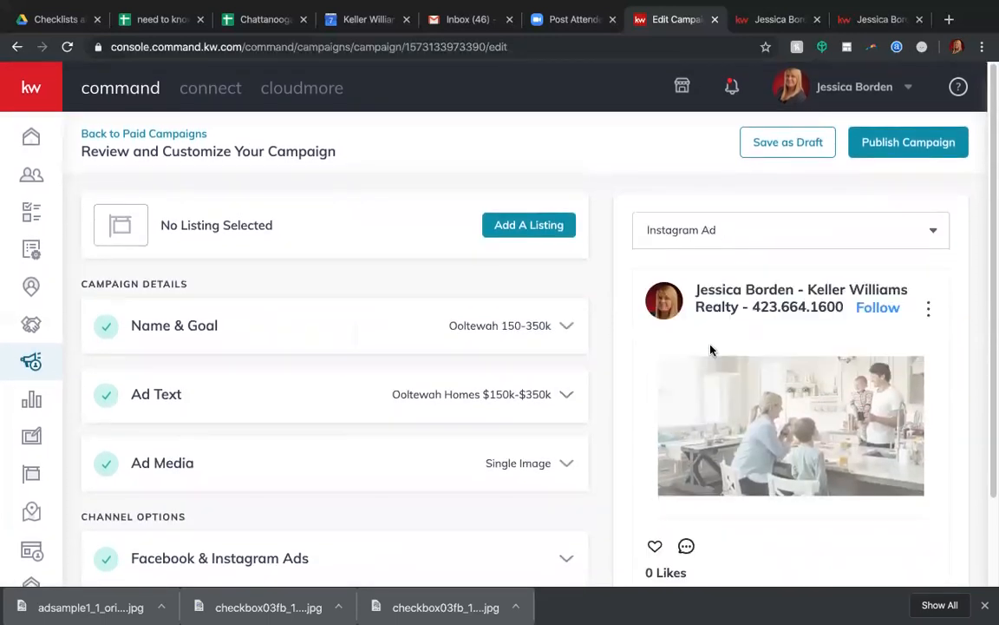
scroll(859, 225, down, 3)
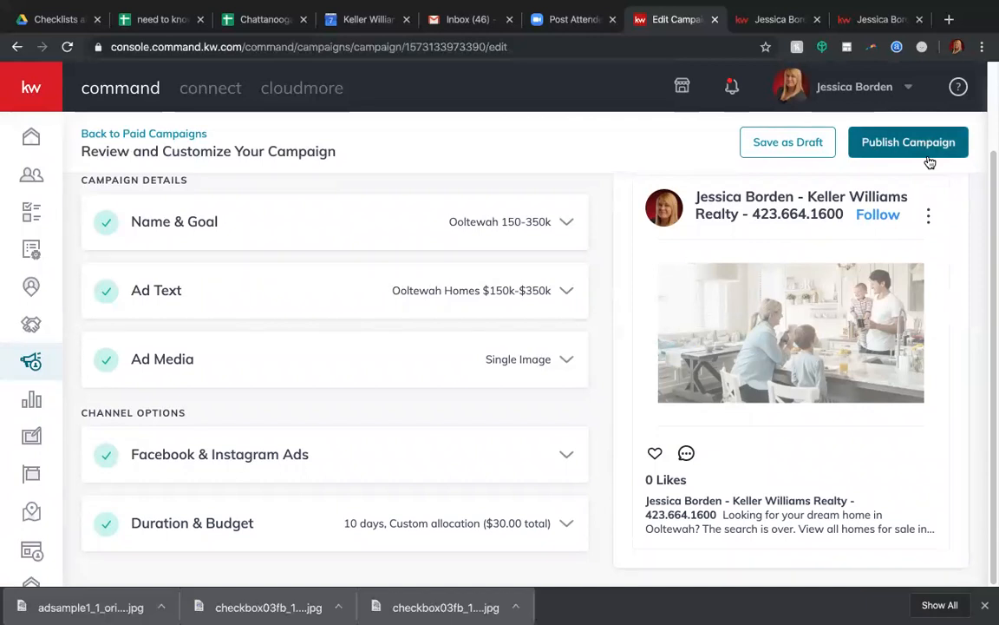
scroll(475, 264, up, 2)
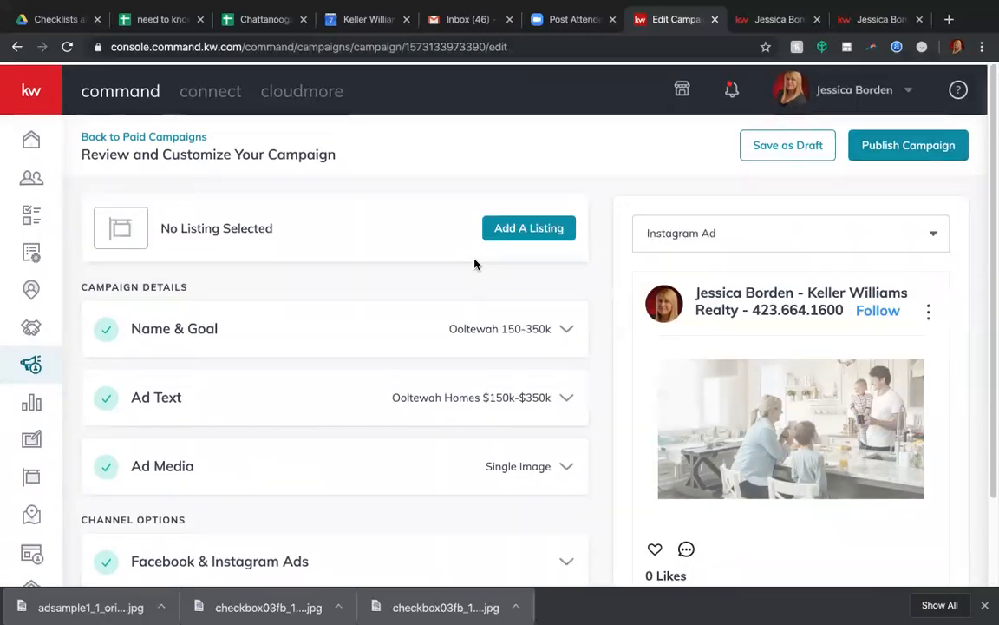